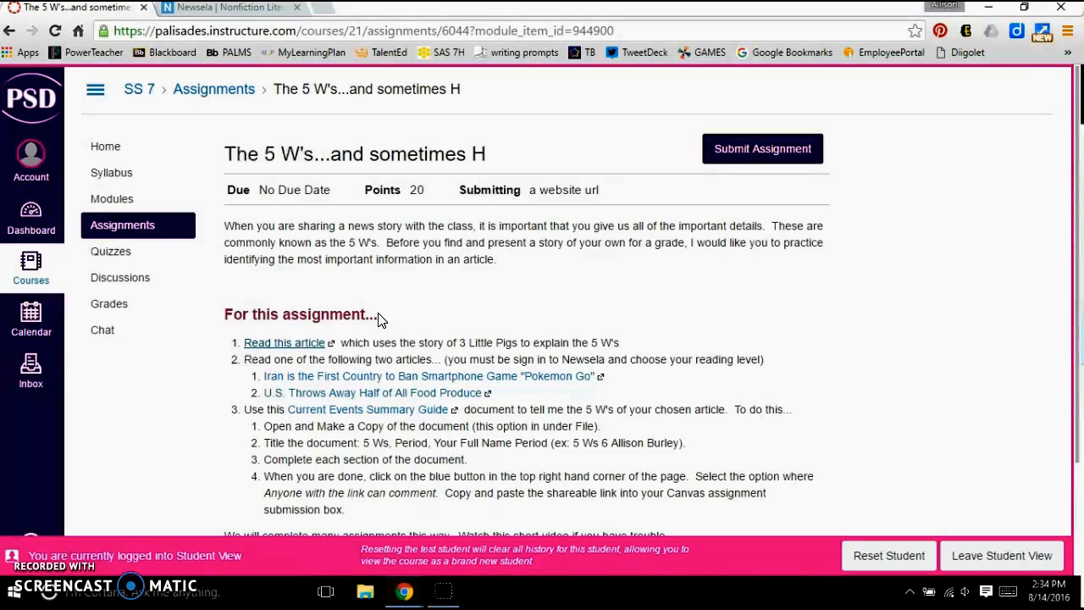
- Open the assignment's linked article explaining the 5 W's with the 3 Little Pigs, skim it and return to the assignment
click(285, 345)
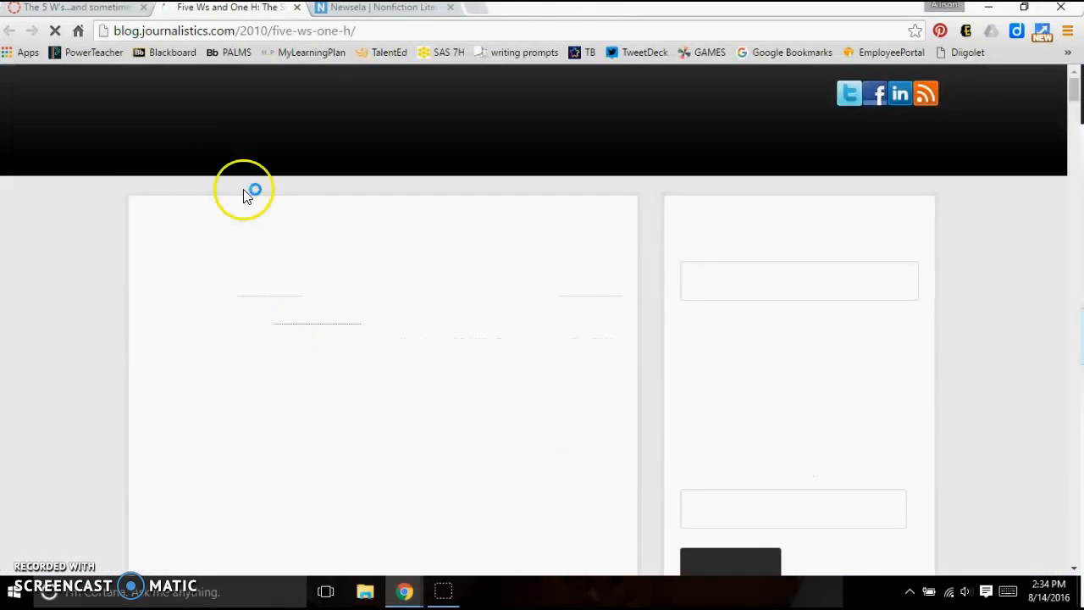
scroll(283, 283, down, 3)
scroll(283, 283, down, 10)
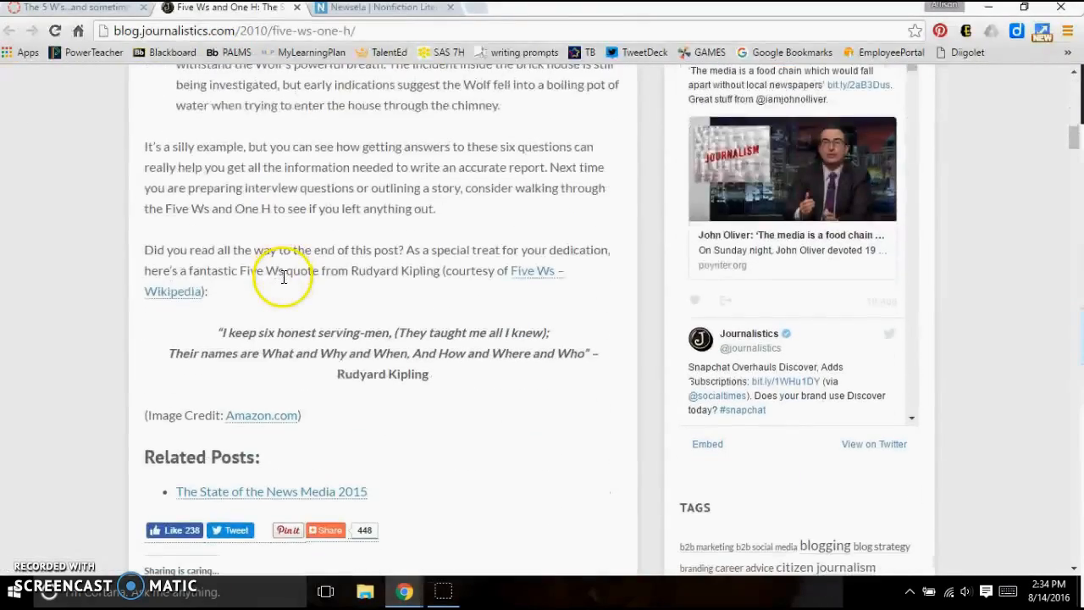
scroll(339, 271, up, 15)
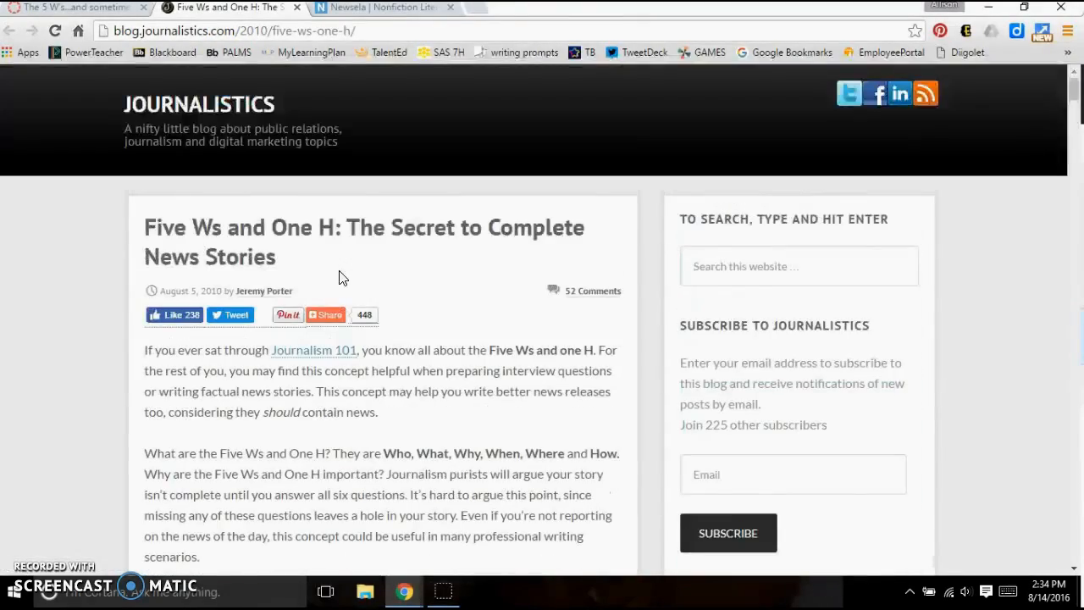
click(59, 8)
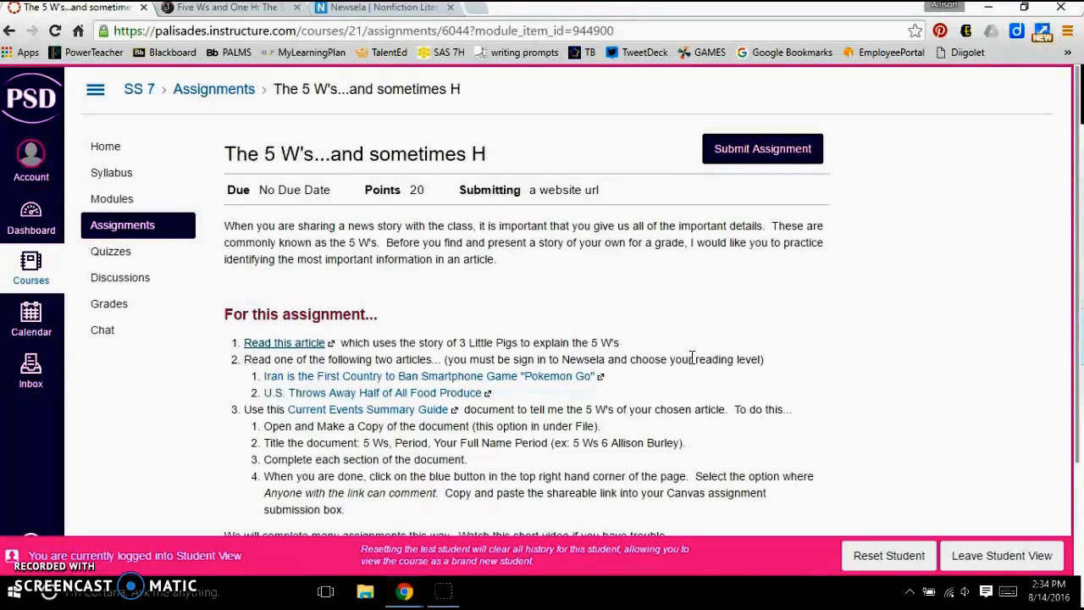
- Switch to Newsela and open the article "Modern science looks beneath a famous painting to reveal another face"
click(440, 375)
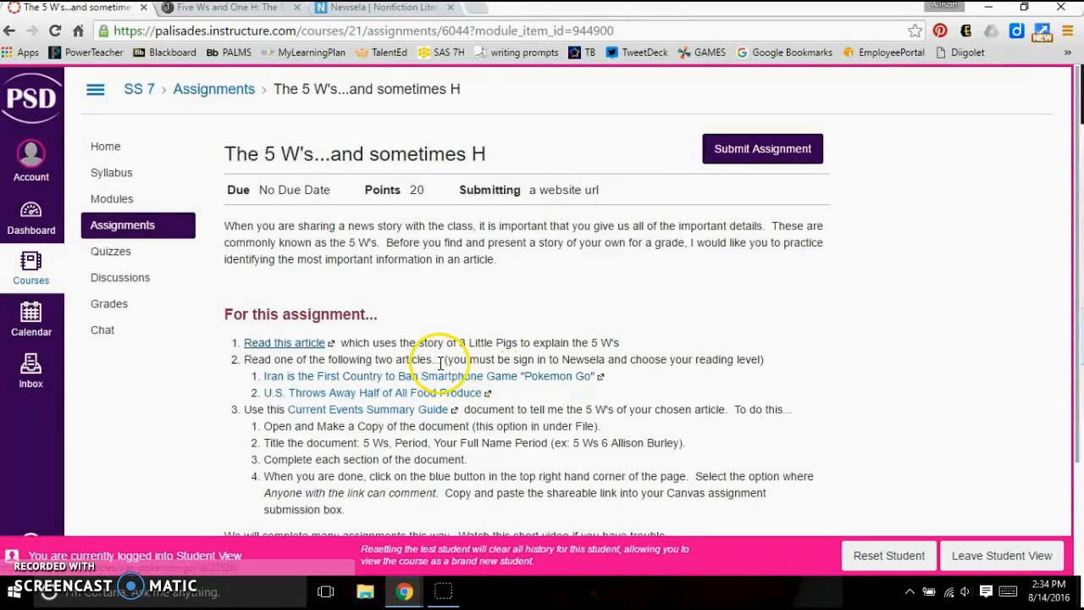
click(354, 11)
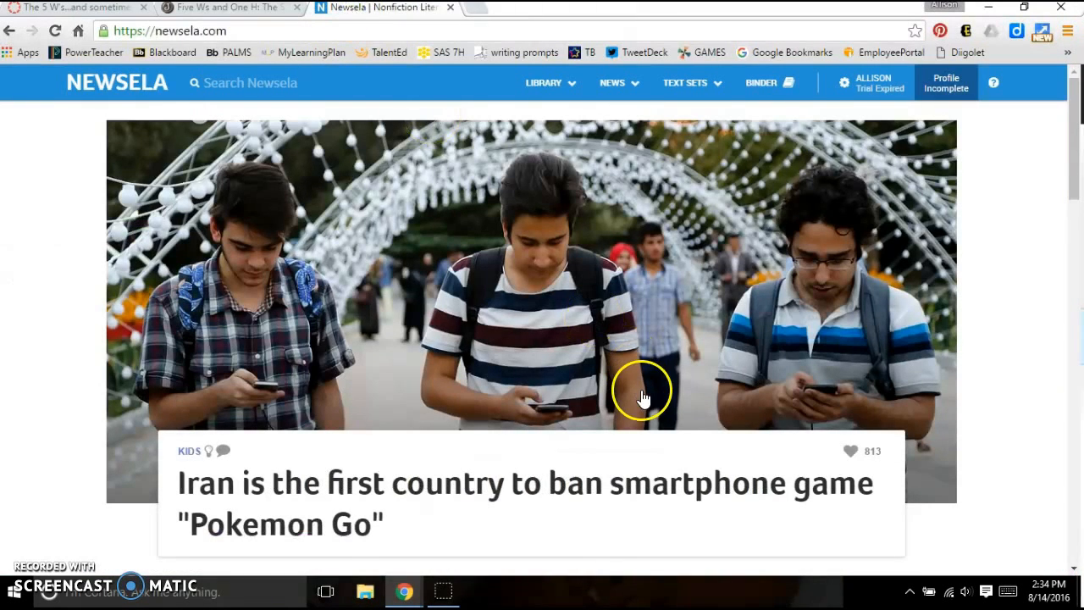
mouse_move(877, 80)
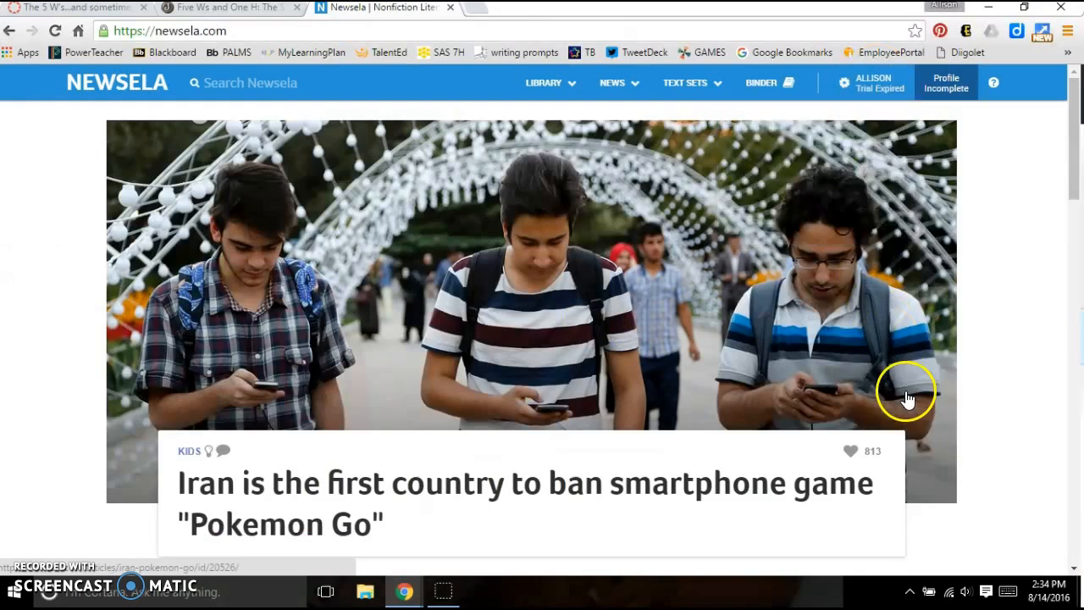
scroll(901, 386, down, 5)
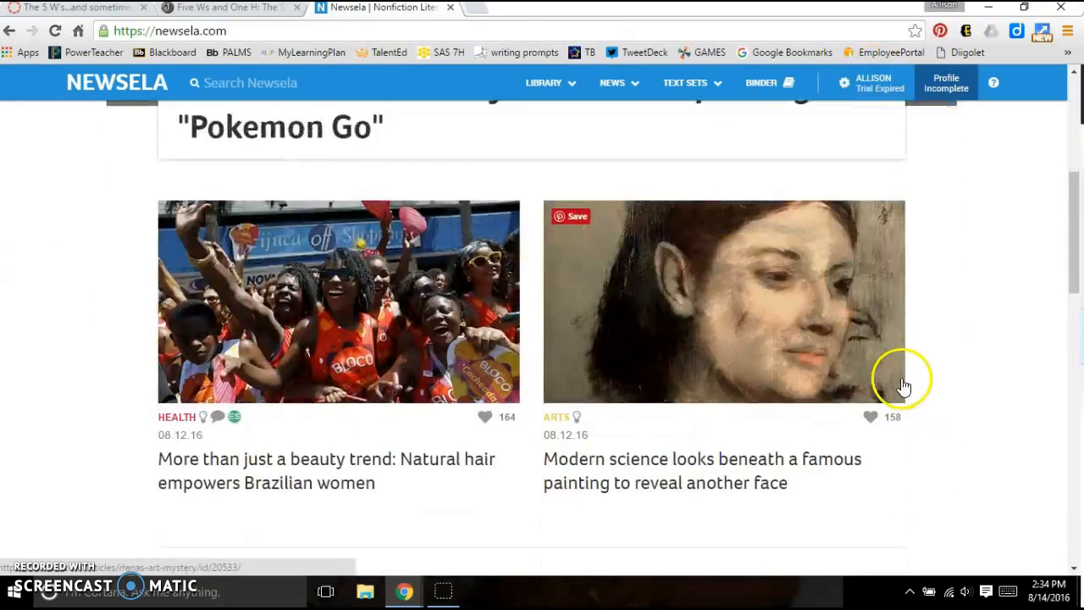
click(637, 485)
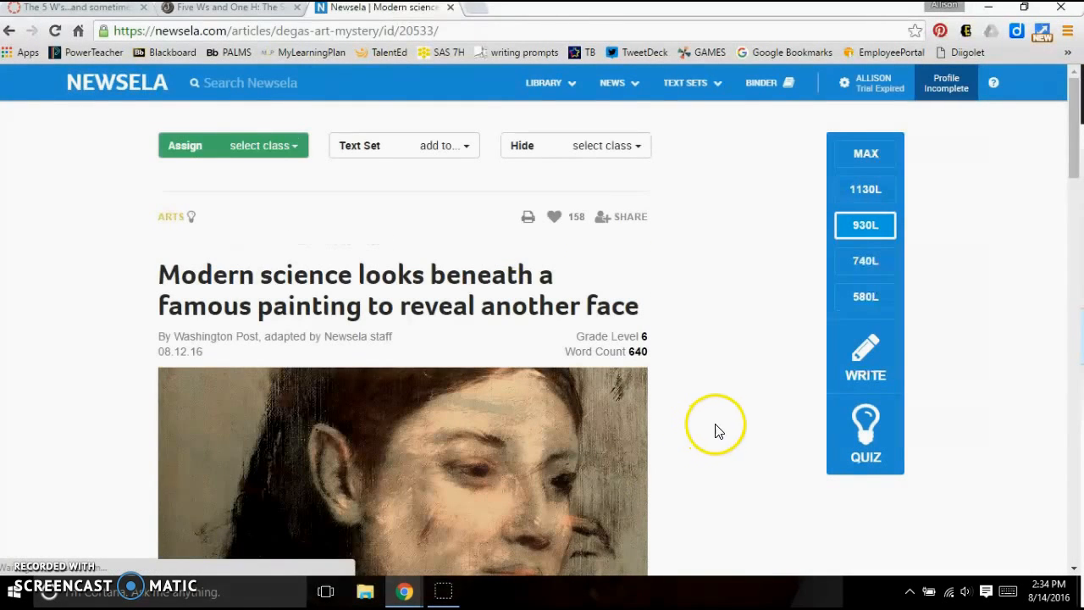
- Compare the article's 740L and 580L reading levels, set it to 1130L and skim the text
click(859, 261)
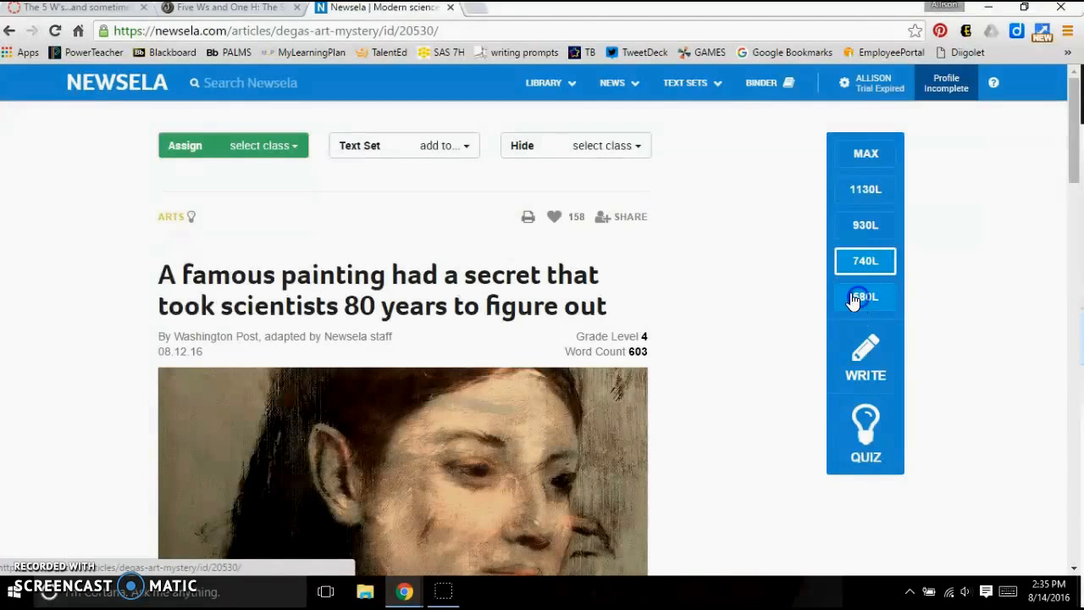
click(862, 194)
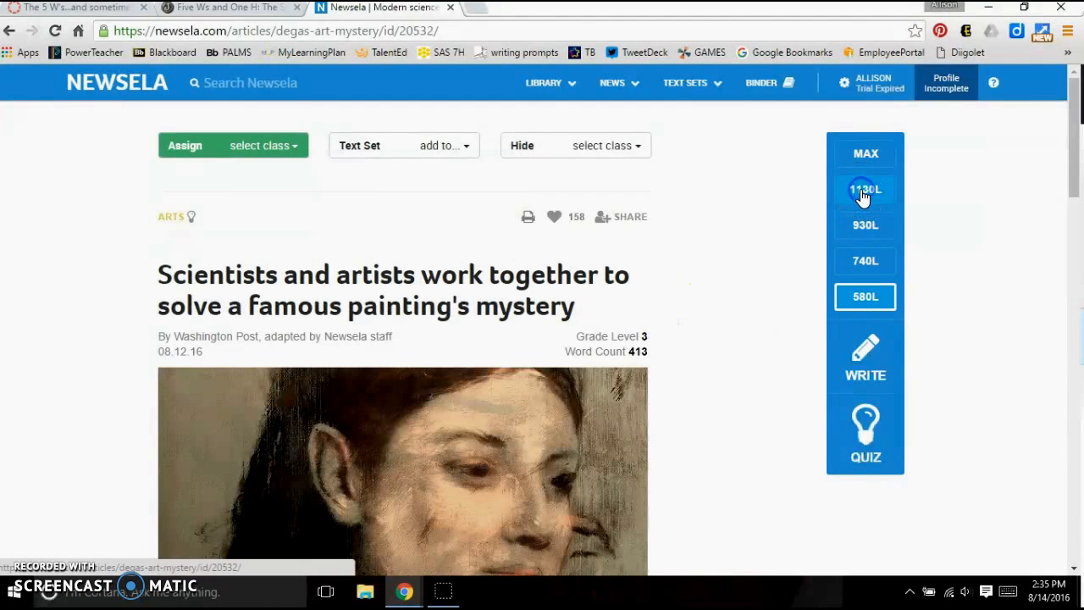
scroll(508, 363, down, 1)
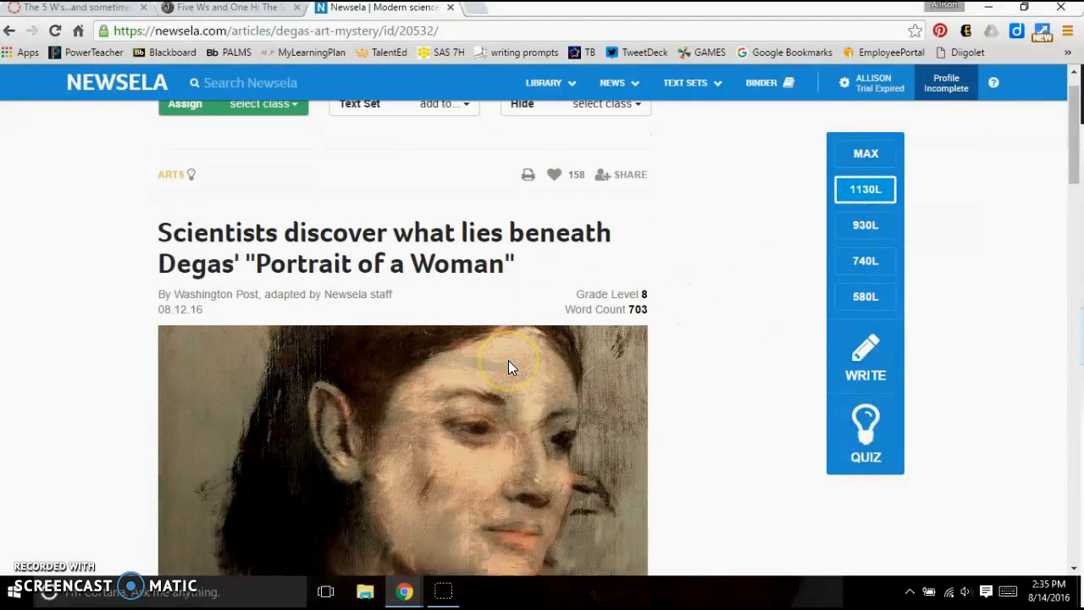
scroll(509, 360, down, 6)
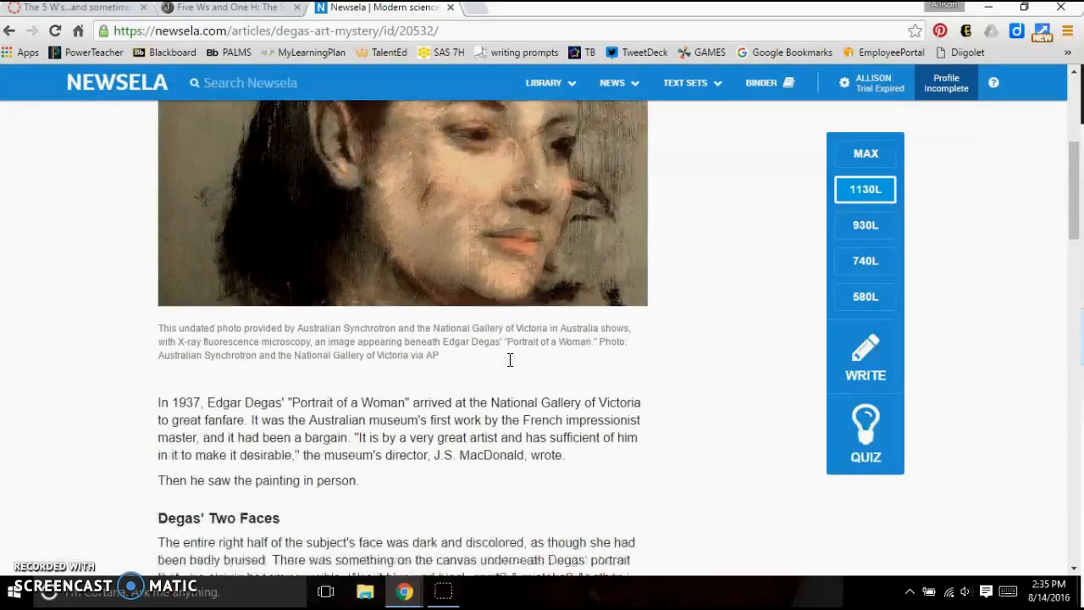
scroll(512, 365, down, 1)
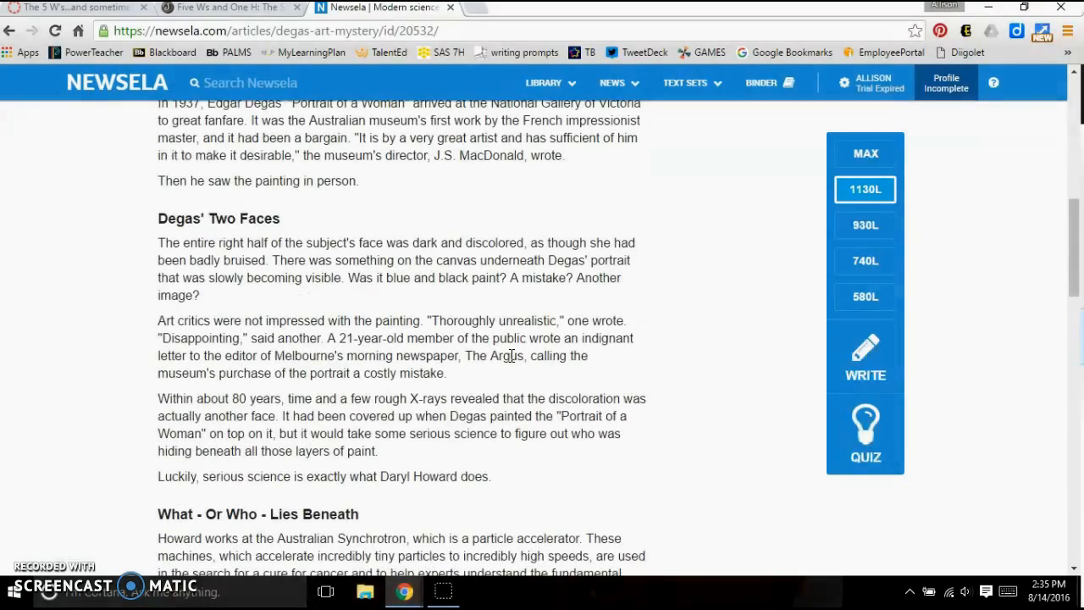
scroll(510, 356, down, 1)
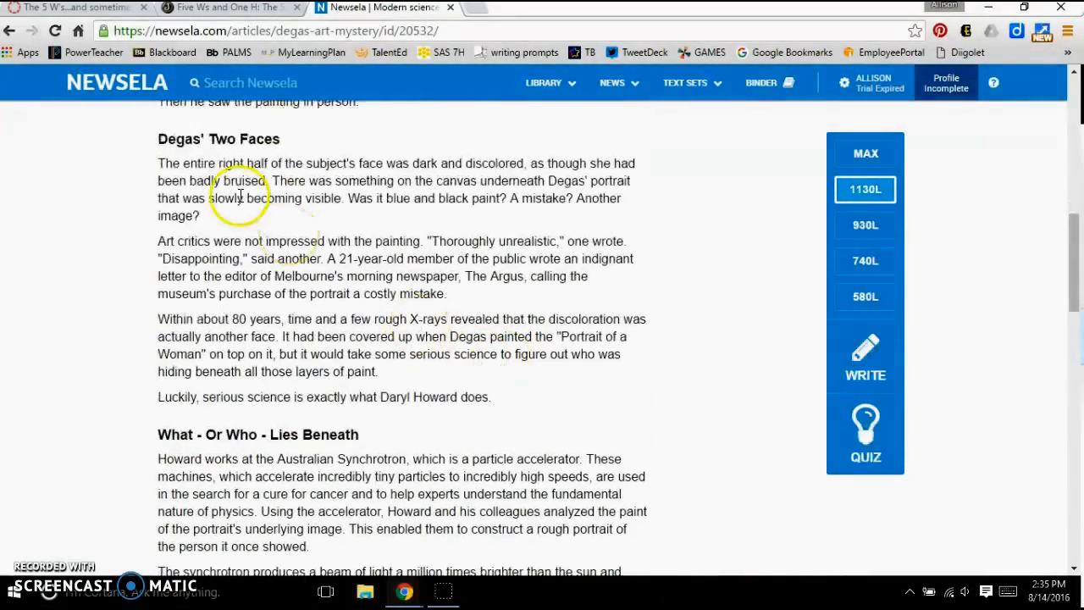
- Open the Current Events Summary Guide from the assignment and make a copy named "5Ws 6" followed by the student's full name
click(84, 10)
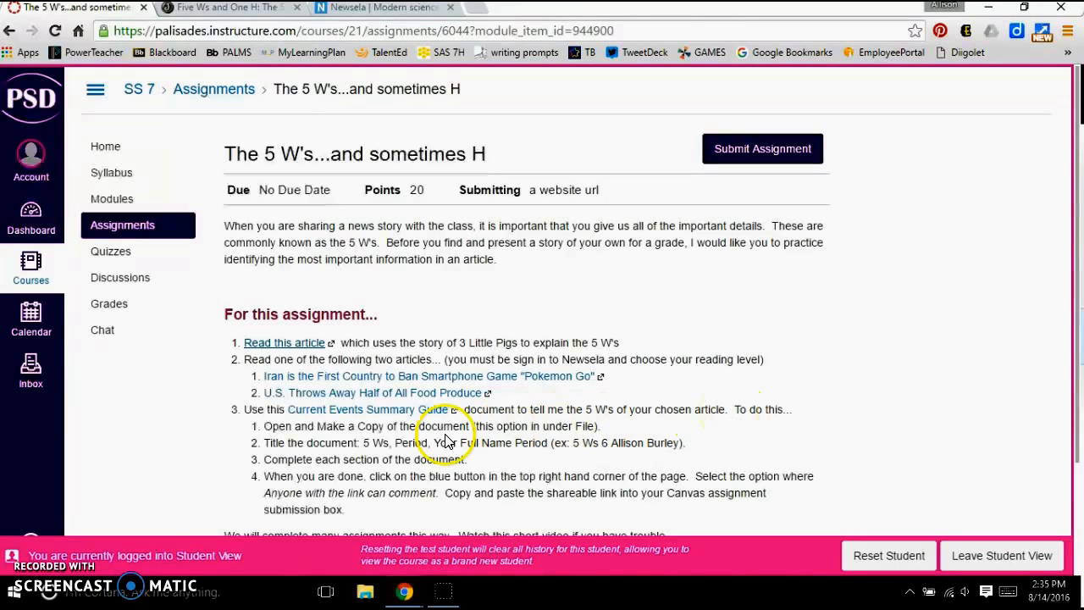
click(329, 414)
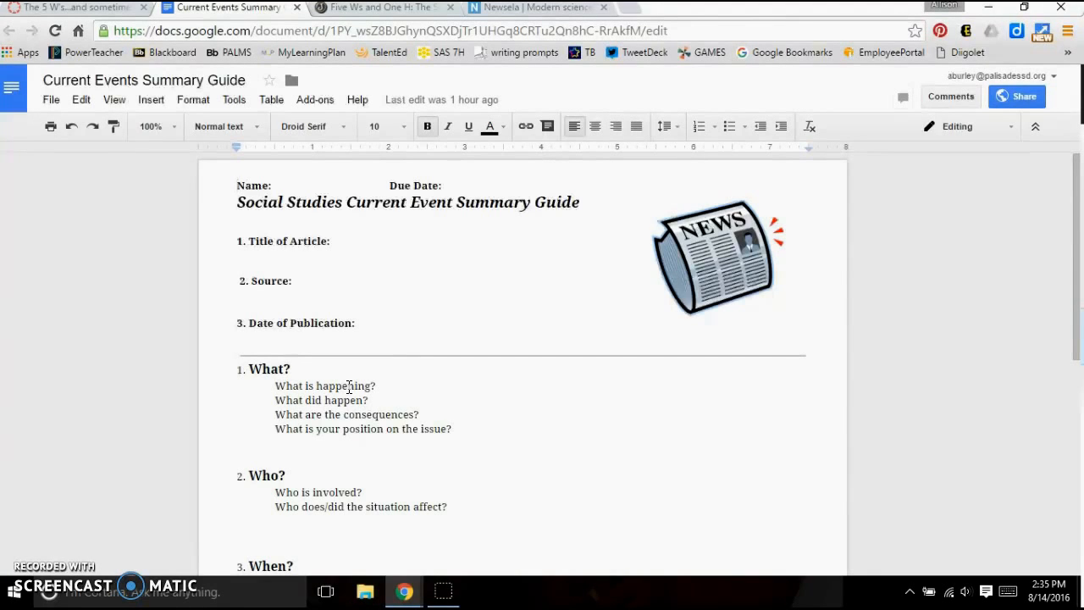
click(50, 99)
click(73, 221)
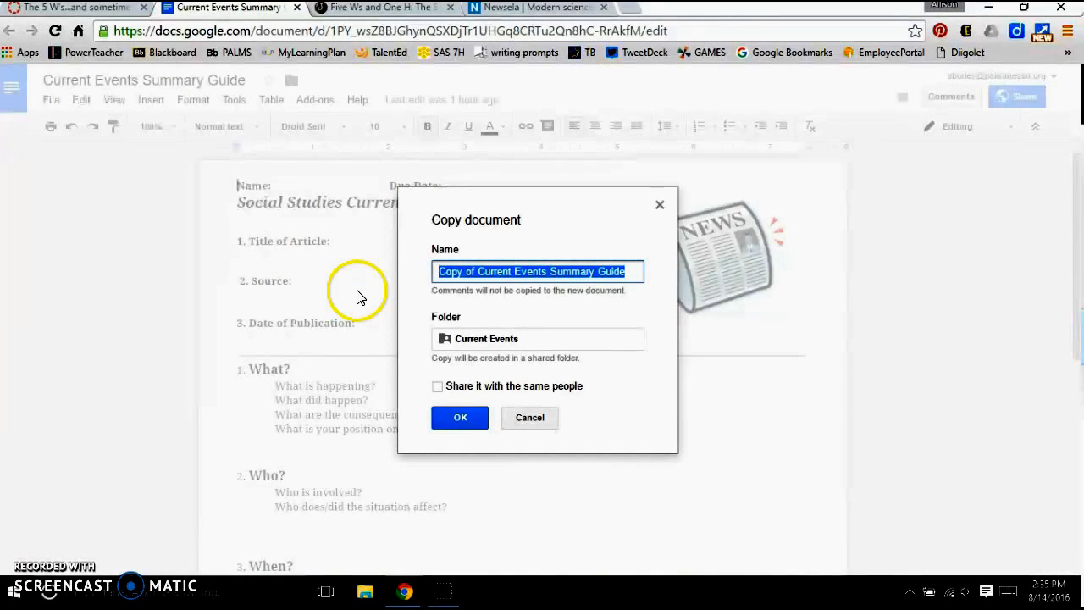
click(80, 9)
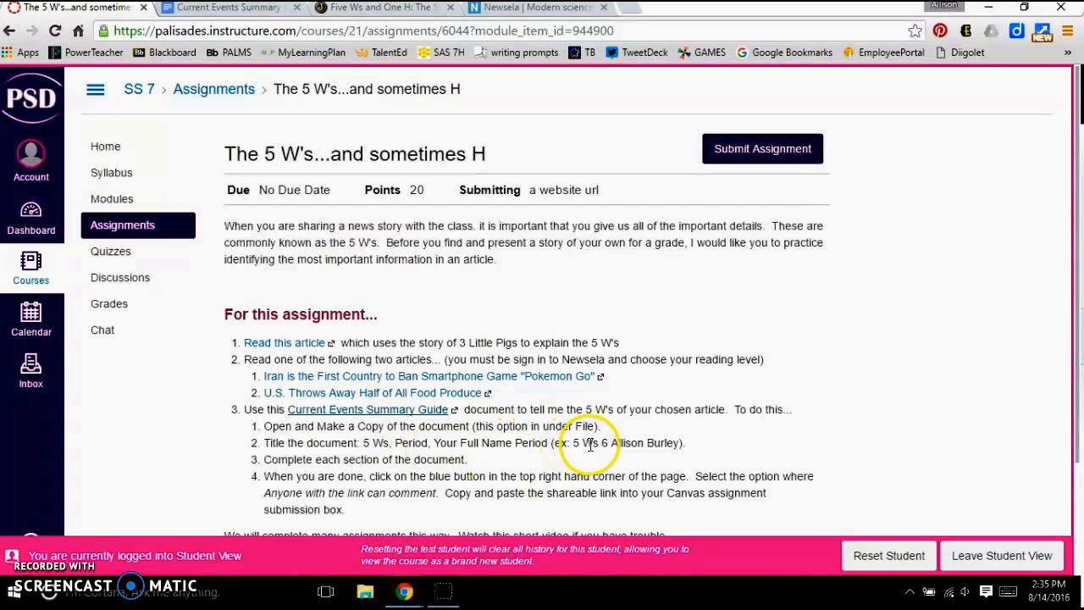
click(190, 8)
text(5)
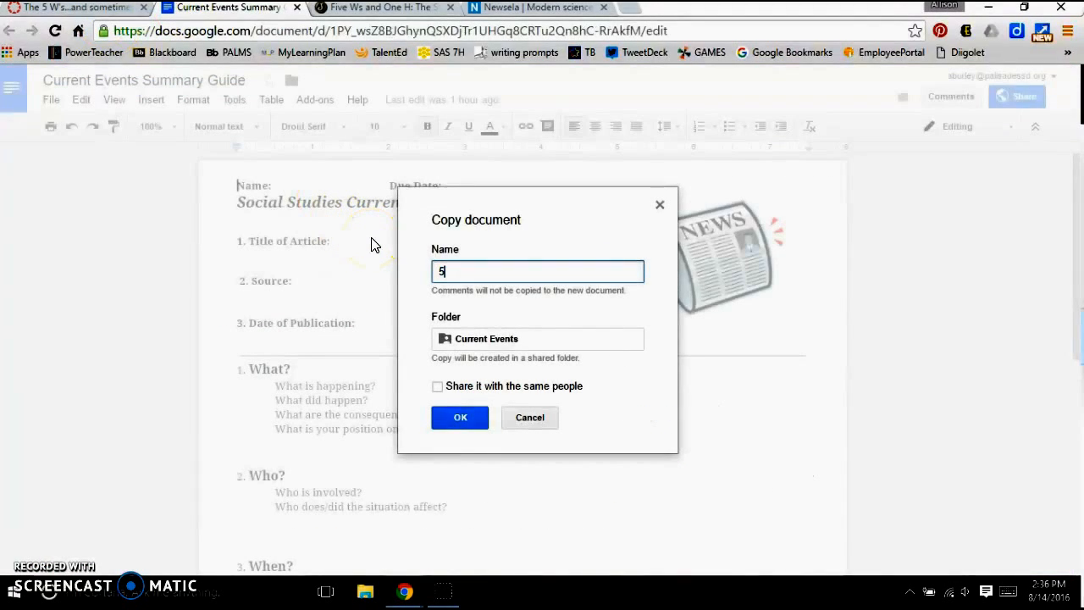
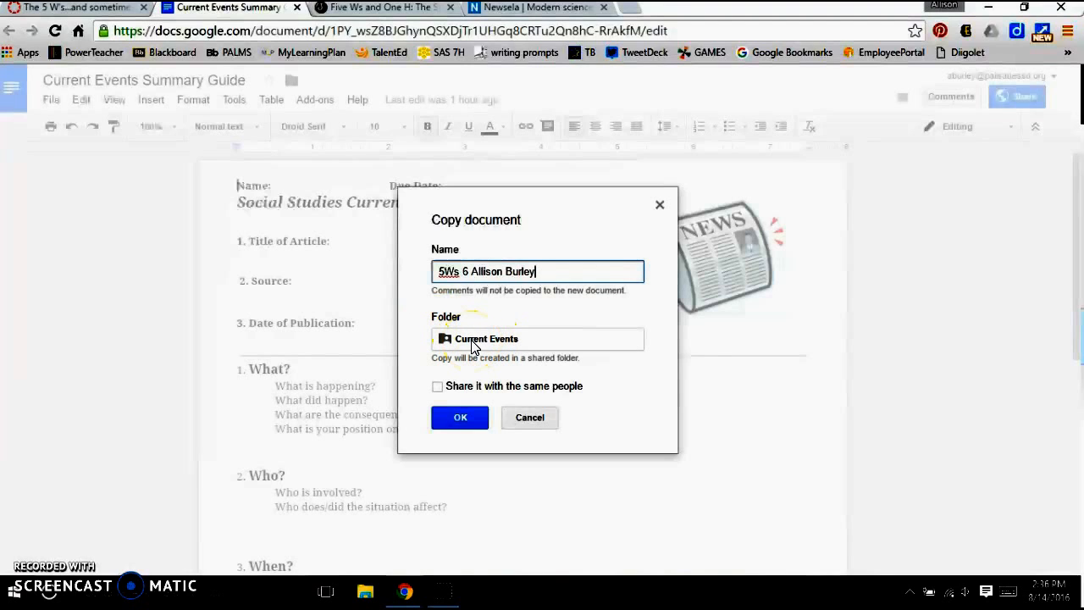
click(460, 415)
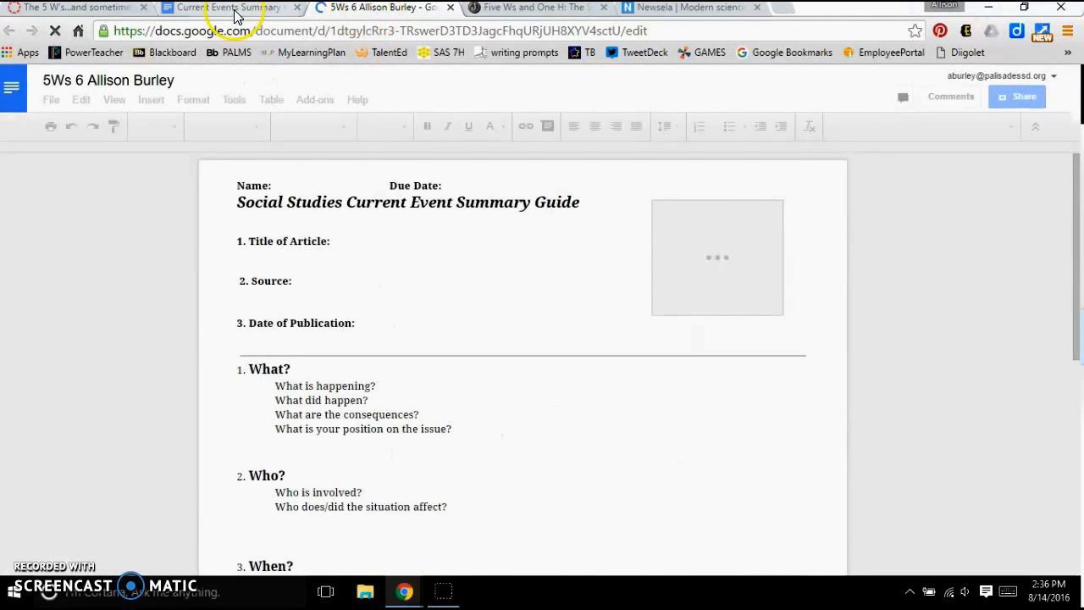
- Close the original guide and enter the student's full name beside Name in the copied document
click(230, 7)
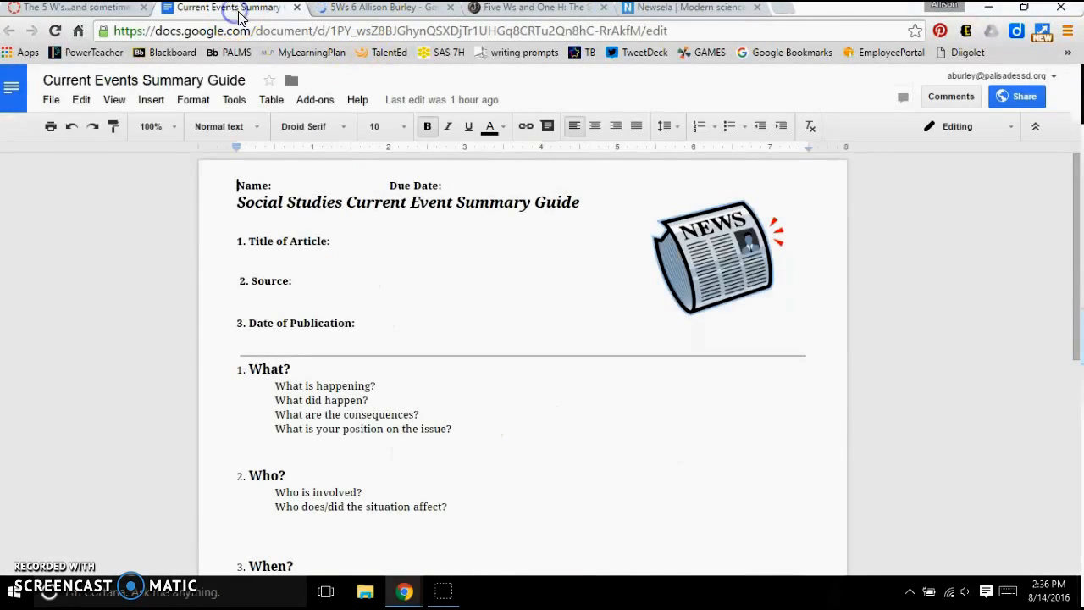
click(296, 6)
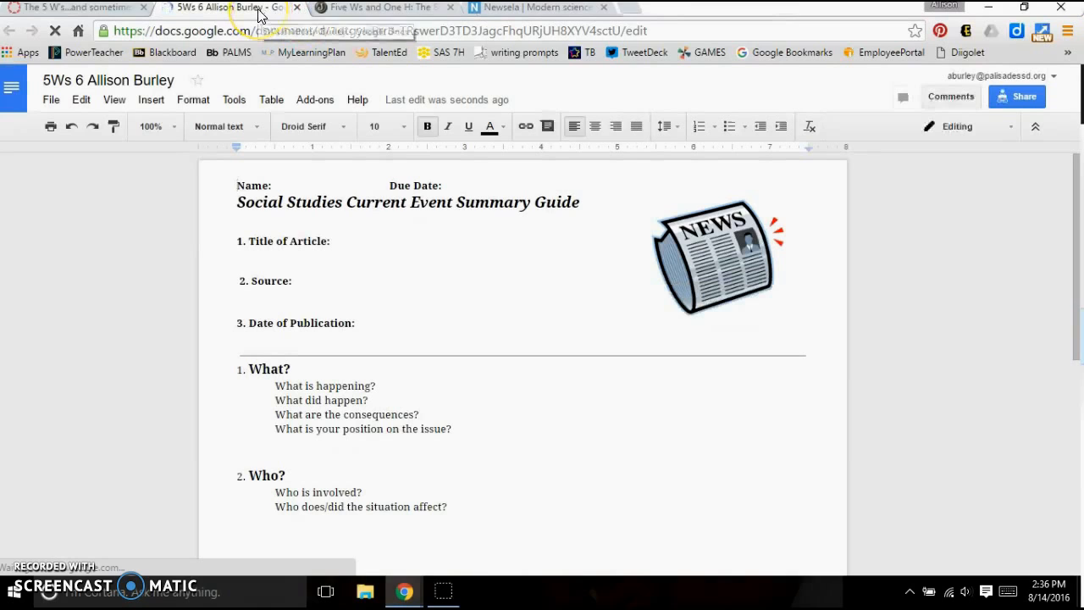
click(305, 188)
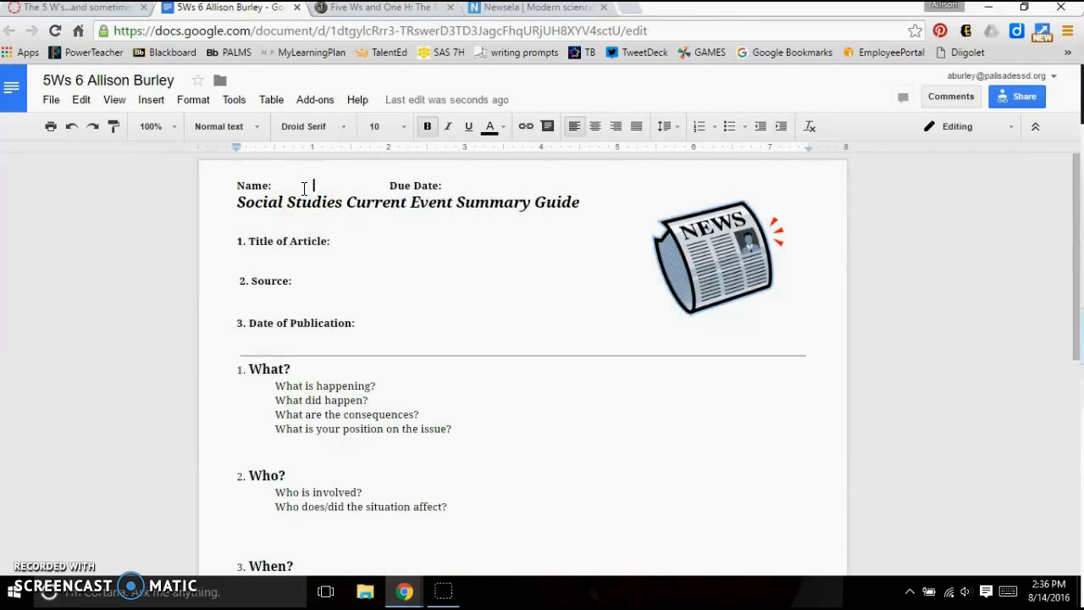
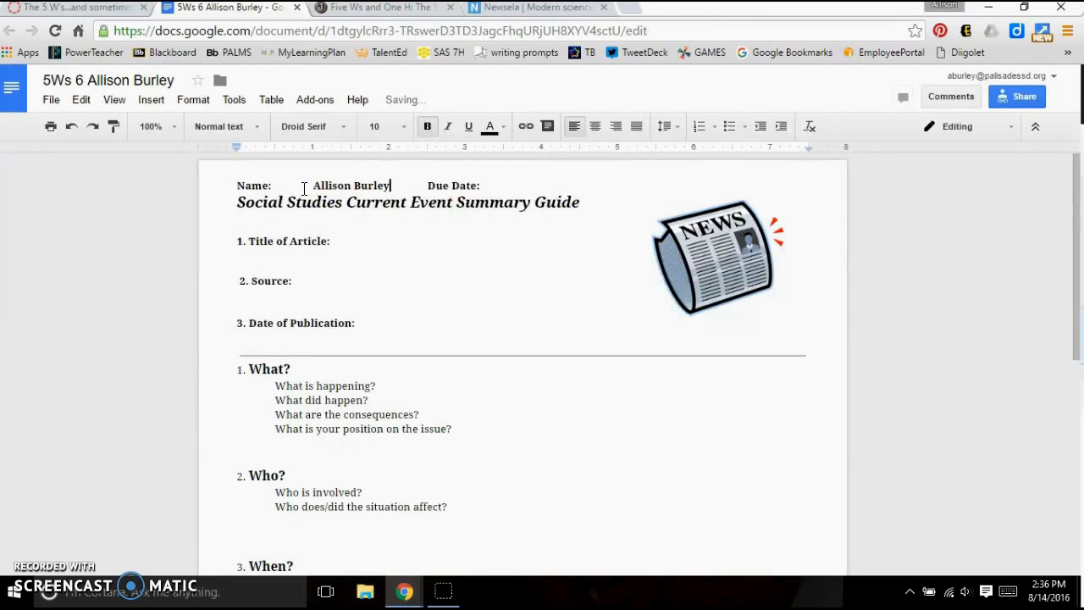
- Enter the article title "Modern Science Looks Beneath a Famous Painting to Reveal Another Face" and the source "Newsela" in the copied guide
click(387, 249)
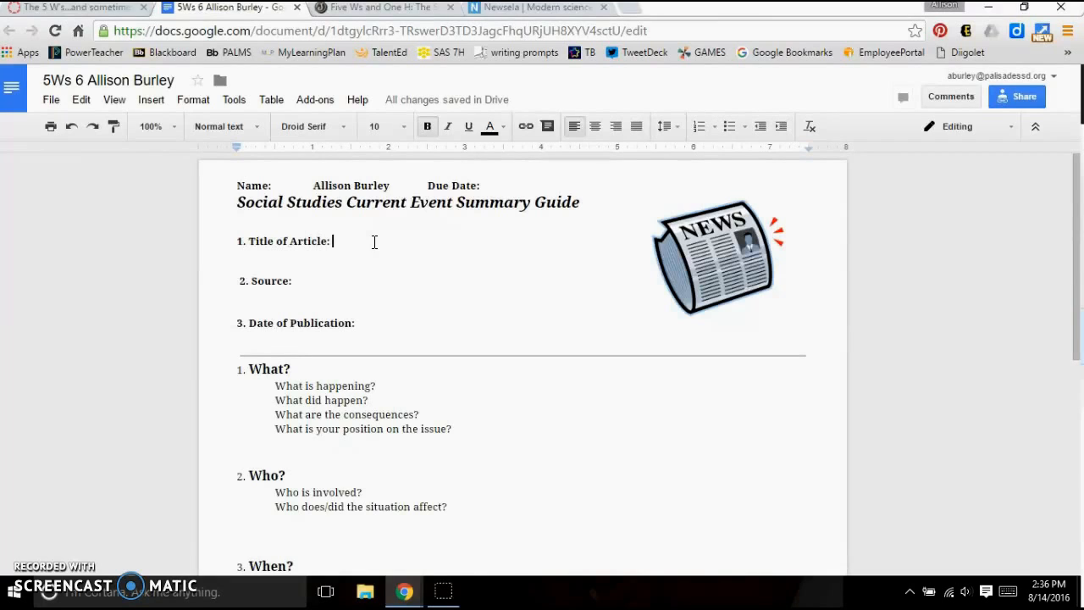
click(537, 12)
click(455, 158)
scroll(455, 159, up, 1)
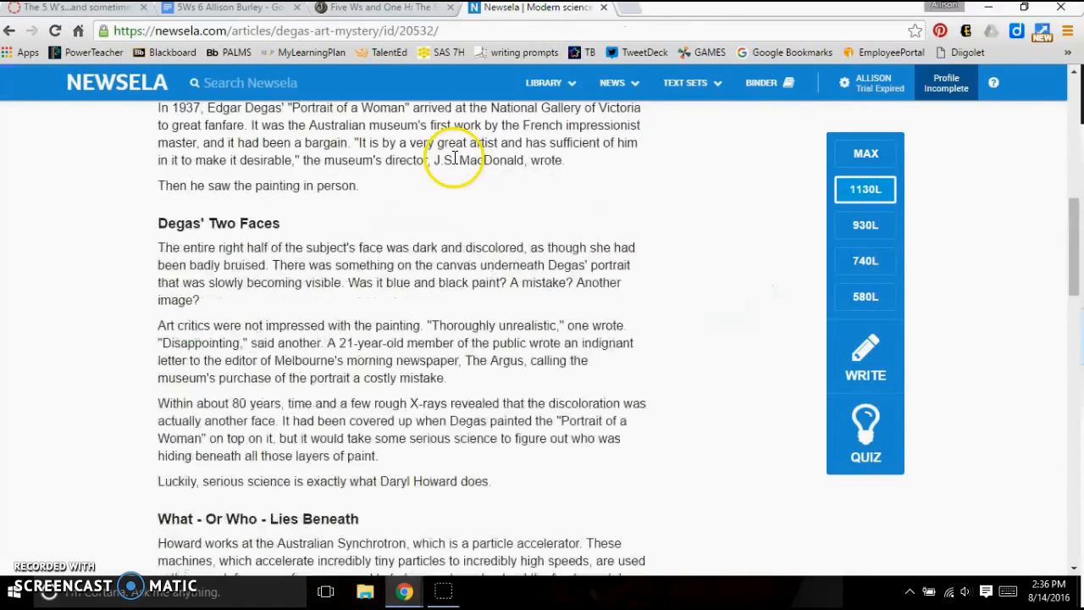
scroll(455, 158, up, 7)
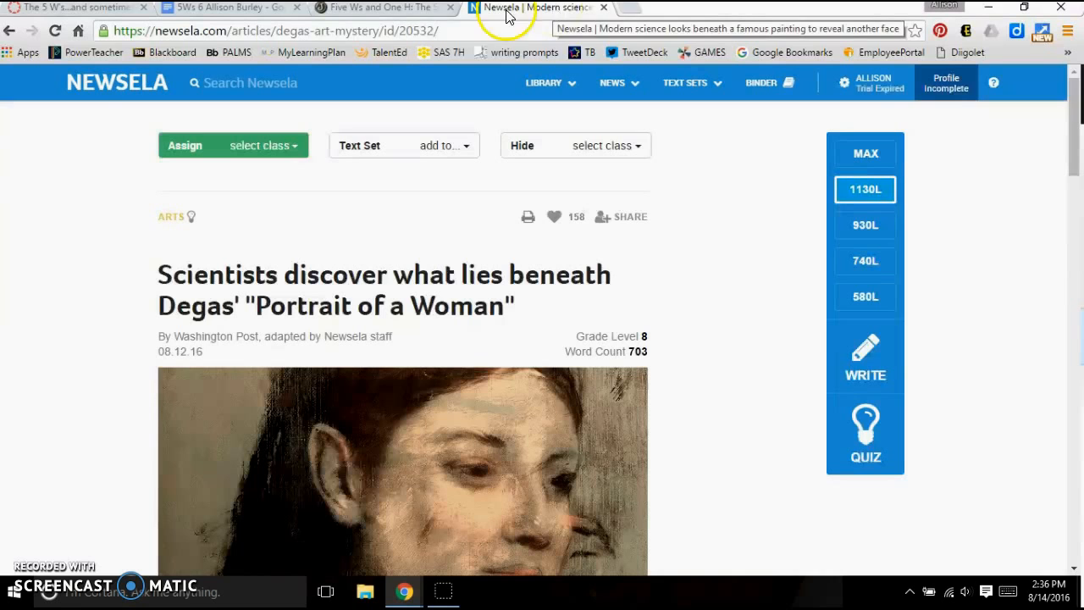
click(221, 12)
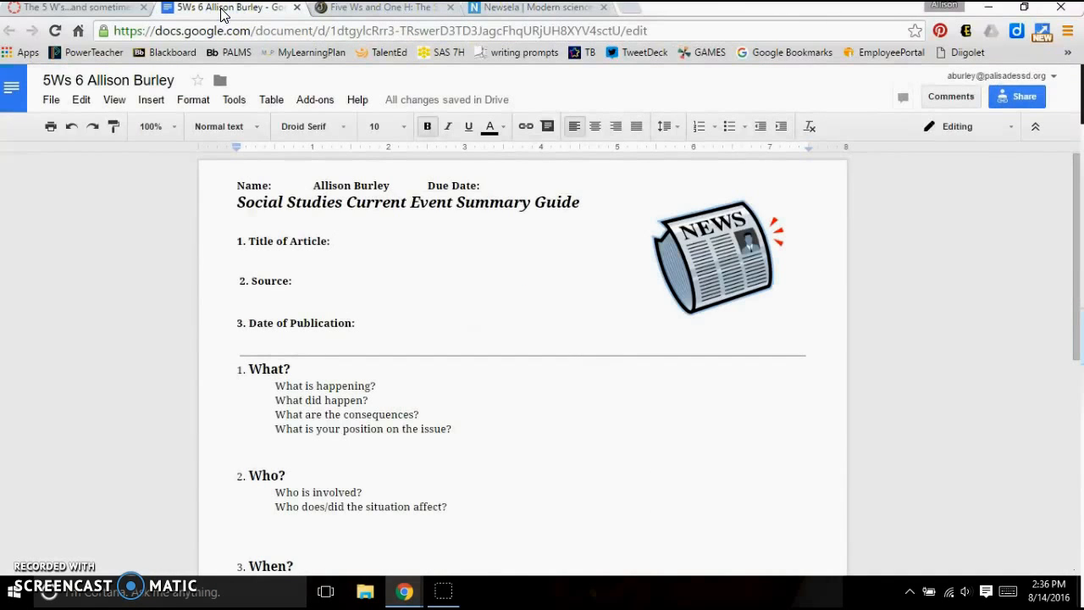
text(Mod)
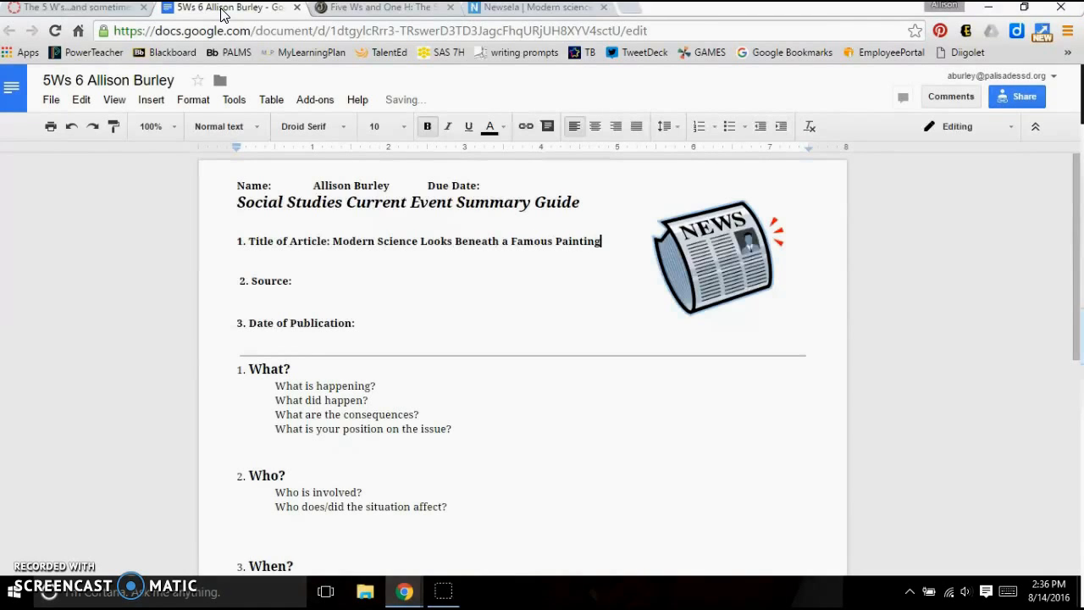
click(549, 11)
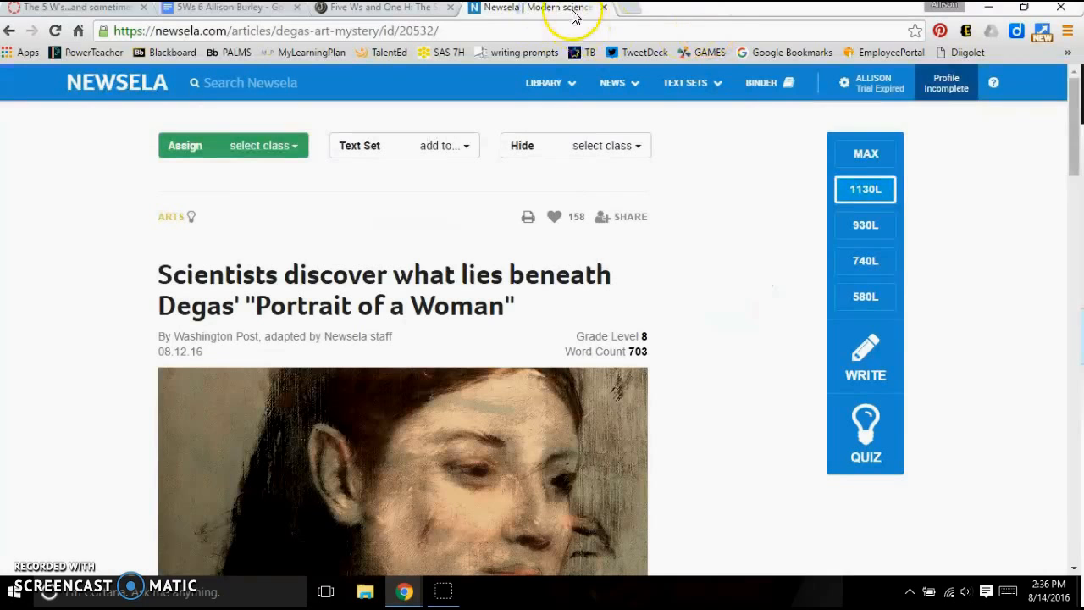
click(244, 10)
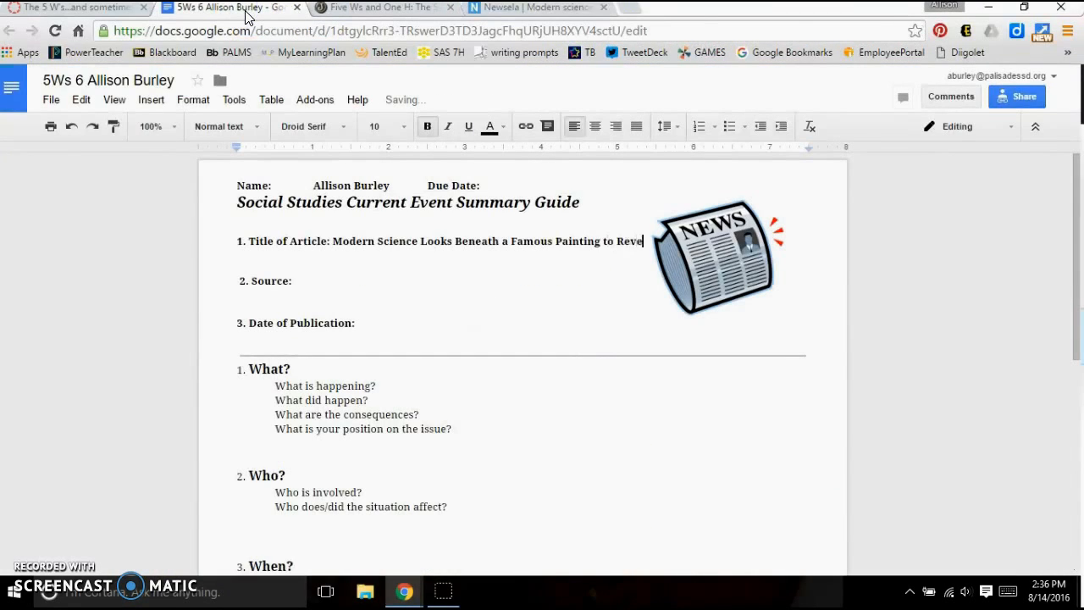
text(al Another Face)
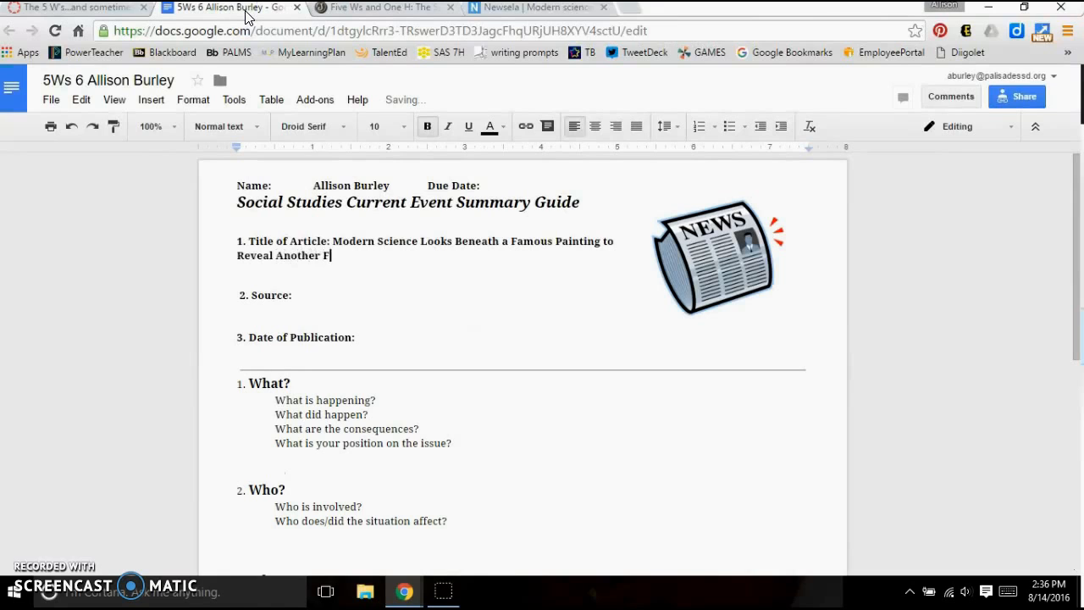
click(305, 299)
text(Newsela)
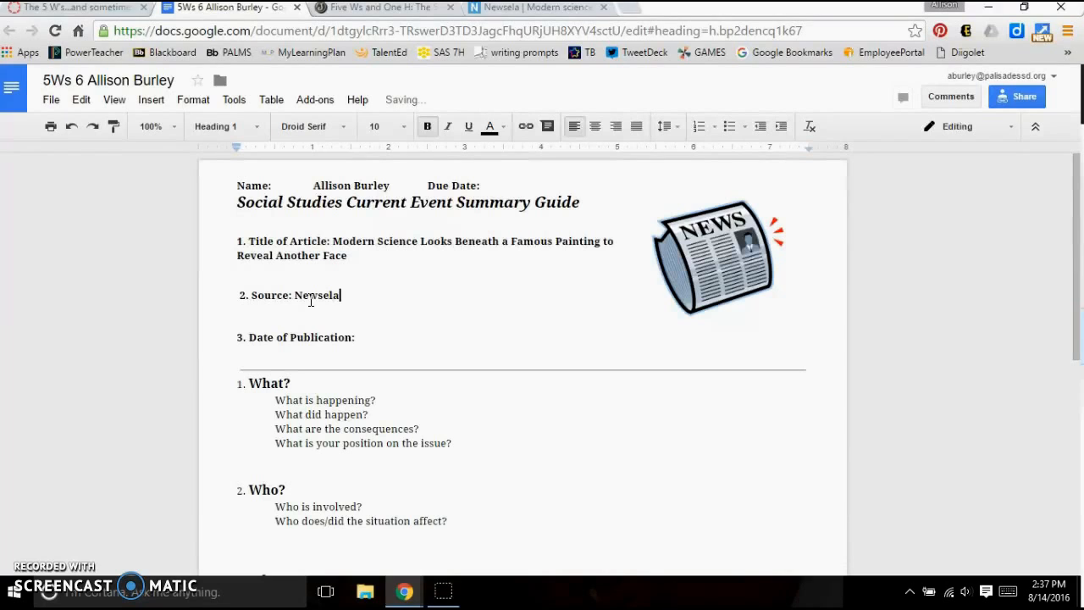
- Check the article's publication date on Newsela and enter "August 12, 2016" beside Date of Publication in the guide
click(371, 337)
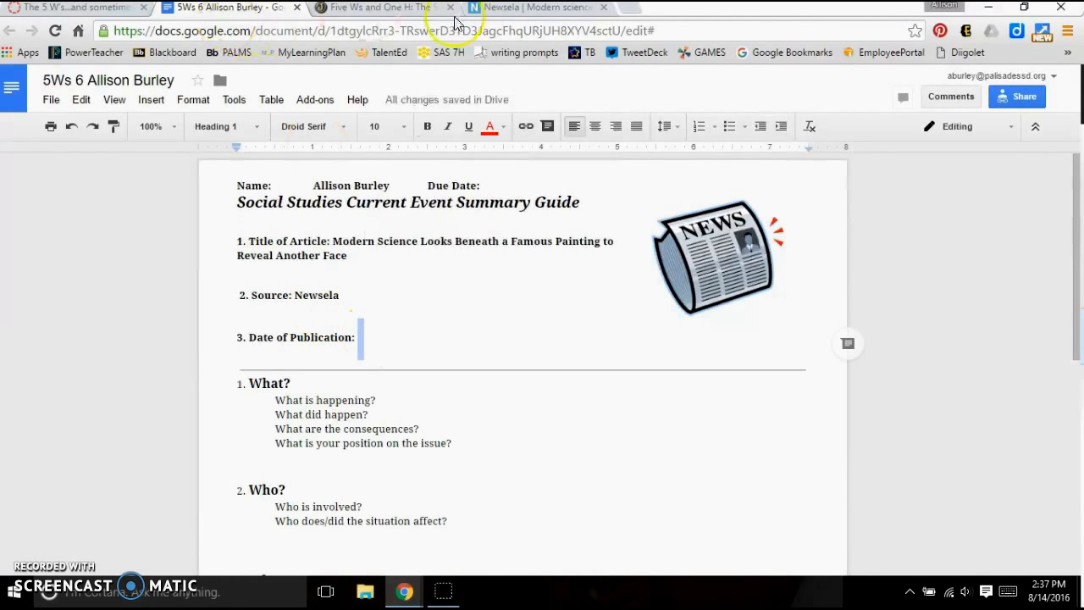
click(500, 9)
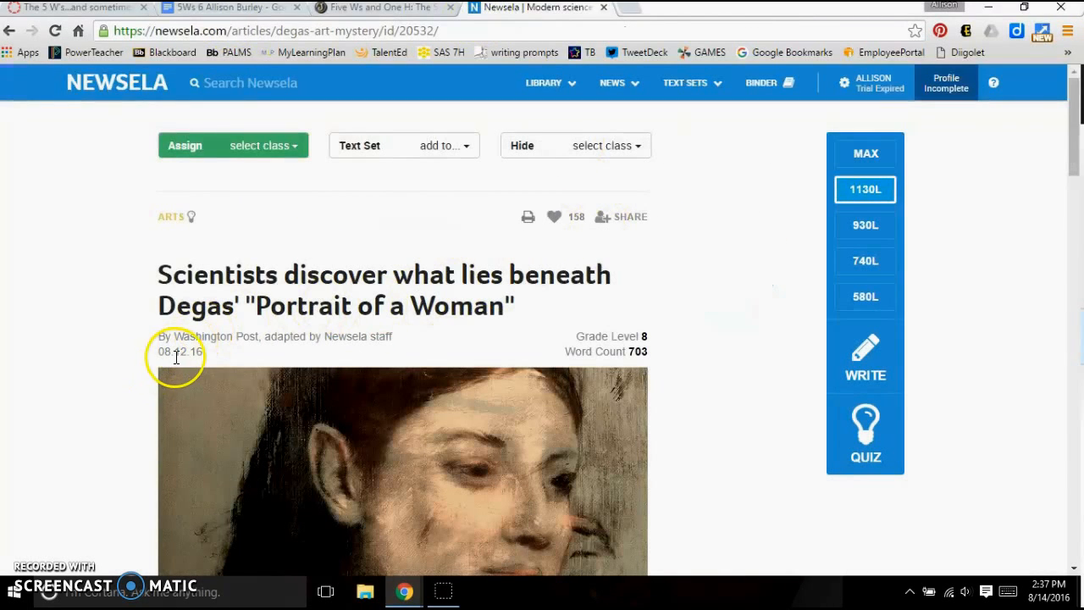
click(222, 9)
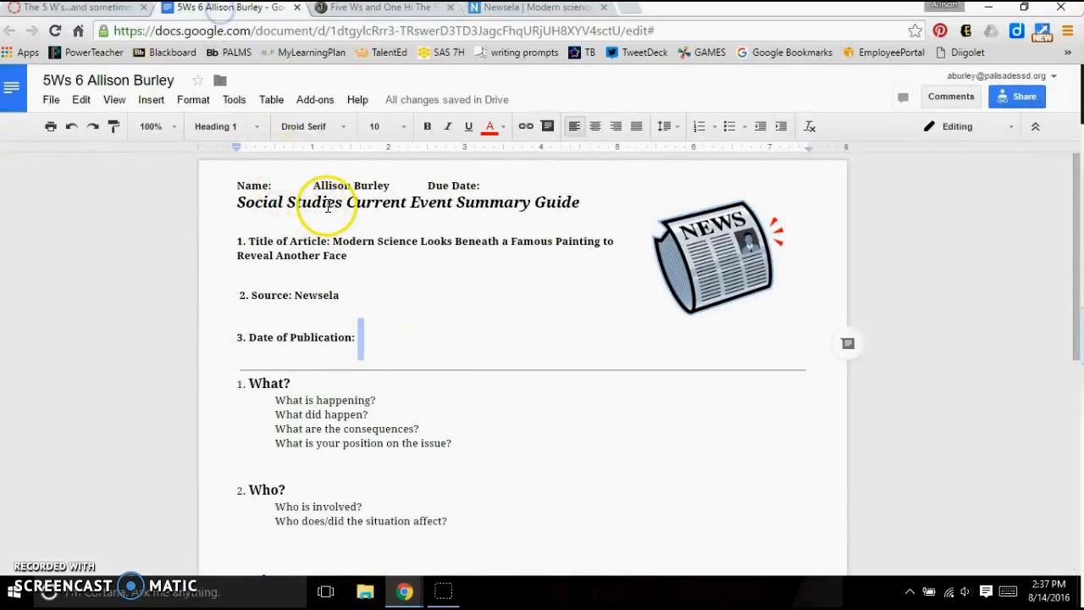
text(August 1)
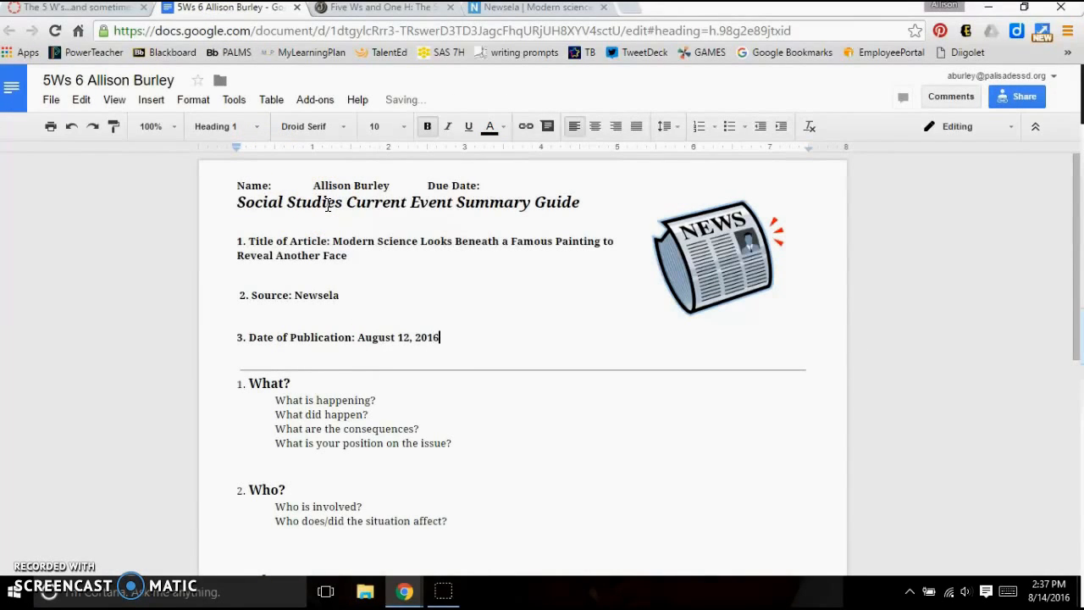
text(2, 2016)
- Answer "What is happening?" with "Science uses particle accelerator to look beneath a painting", correcting the spelling of "accelerator"
click(374, 401)
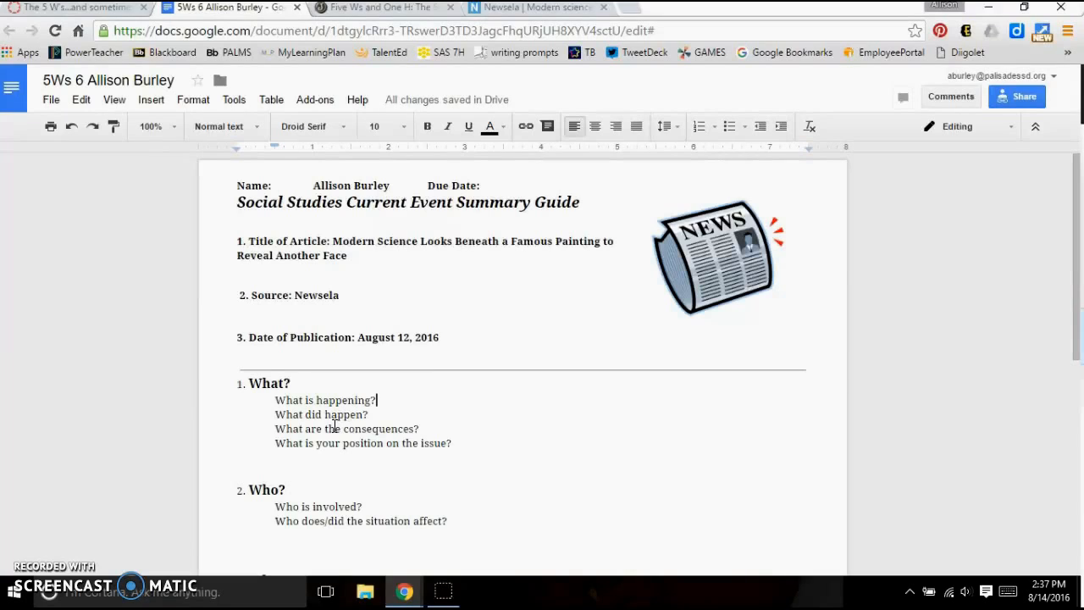
click(416, 401)
text(S)
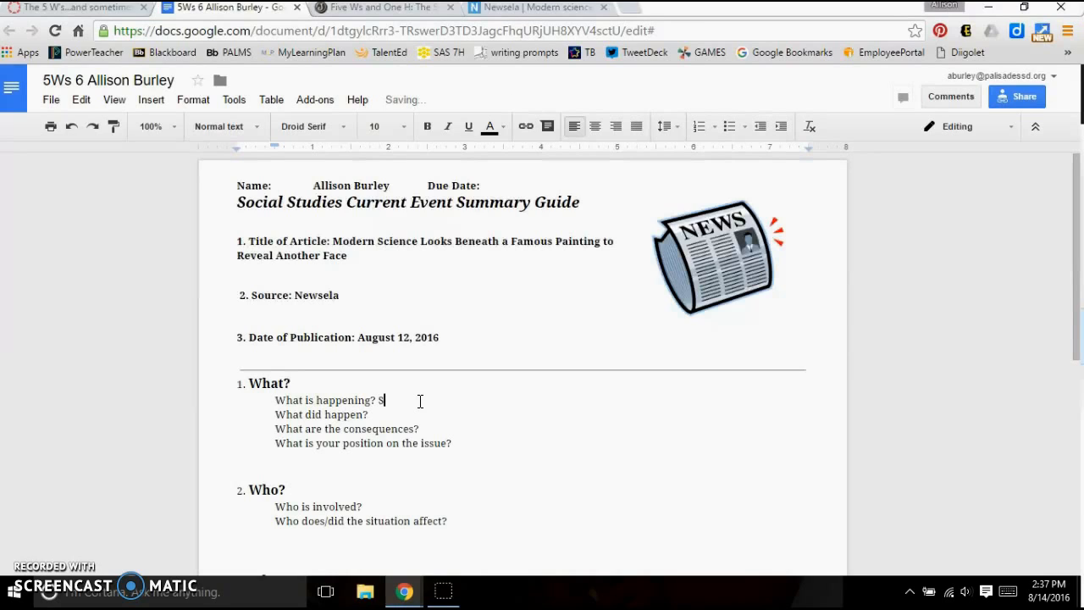
text(cience ises particle accelorator)
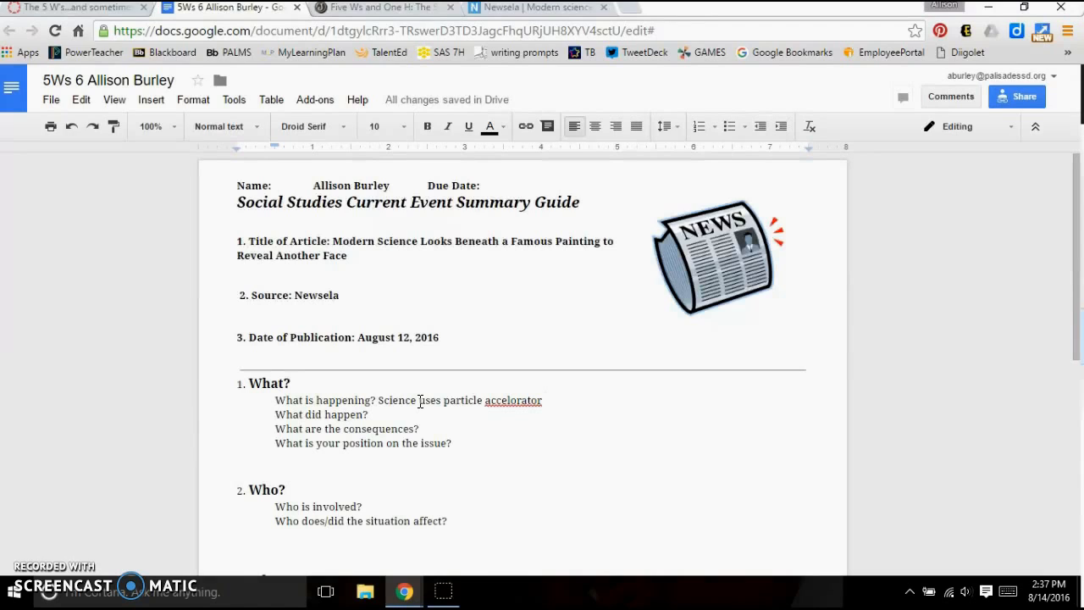
text( to look beneath a painting)
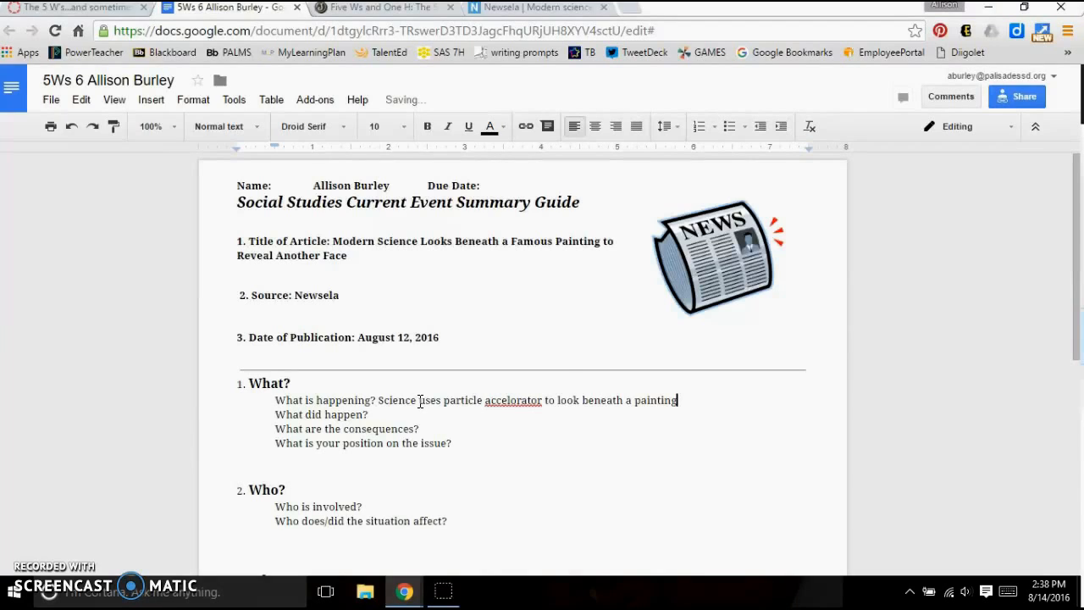
right_click(527, 402)
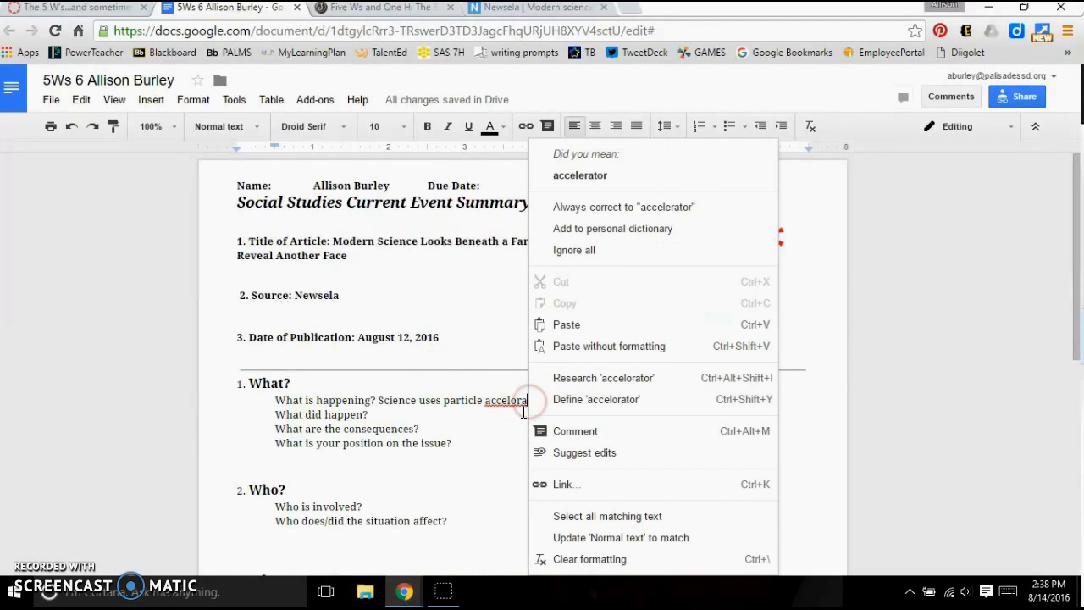
click(576, 178)
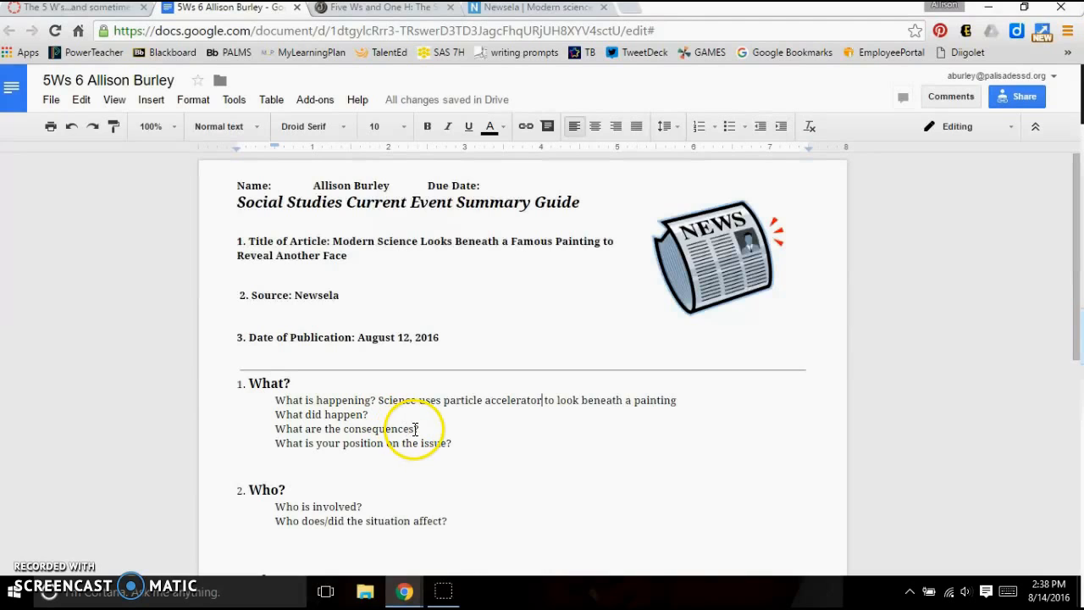
- Delete the questions "What did happen?" and "What are the consequences?" from the What section
drag(436, 431, 274, 416)
key(BackSpace)
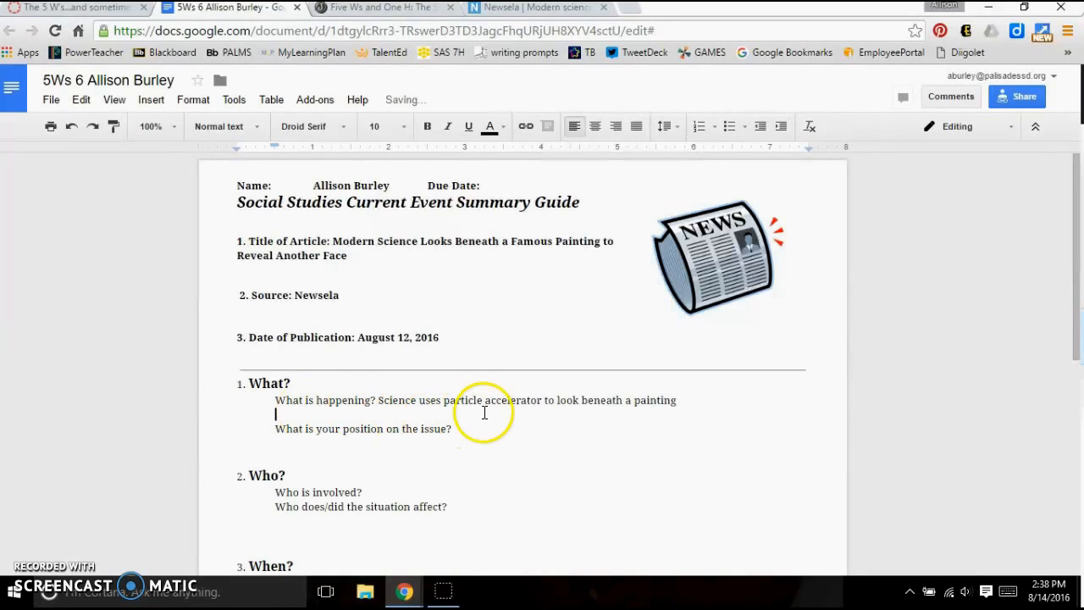
click(480, 428)
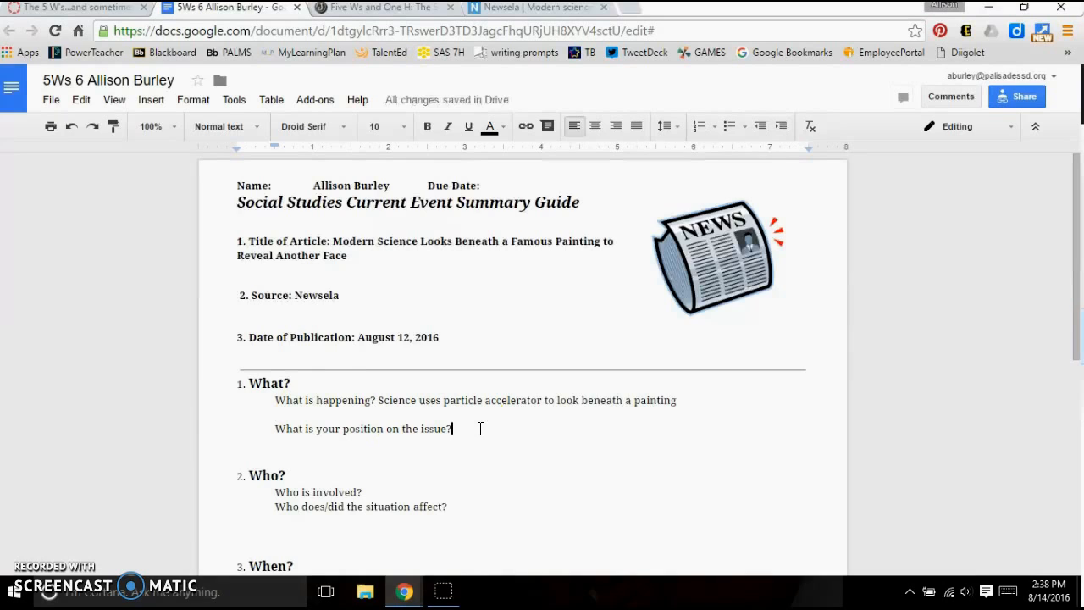
- Answer "Who is involved?" in the Who section with "Artist, Scientist"
scroll(487, 424, down, 1)
click(394, 411)
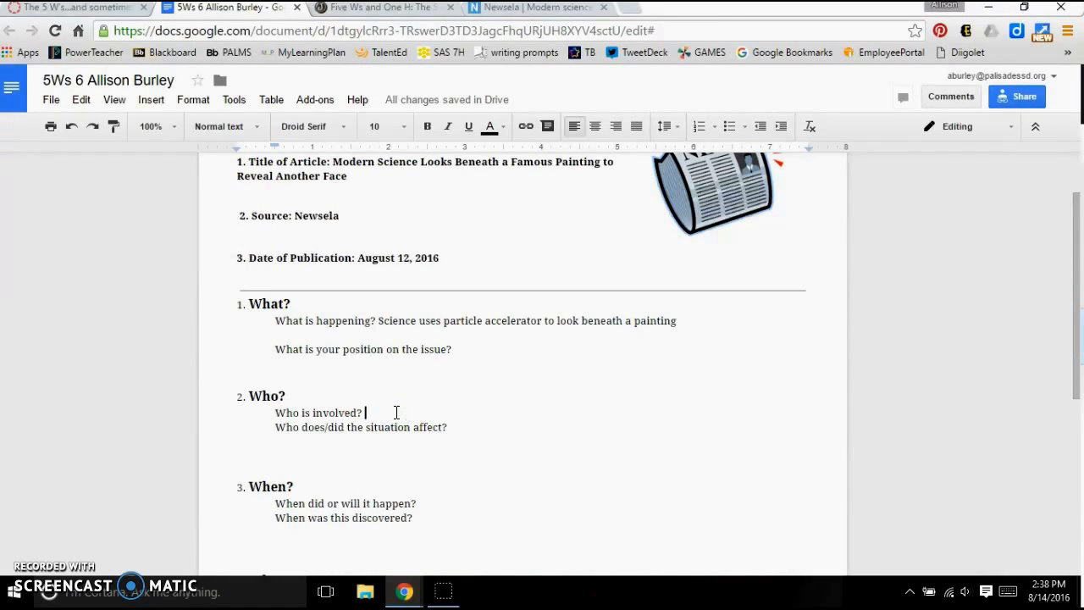
text(Artisi)
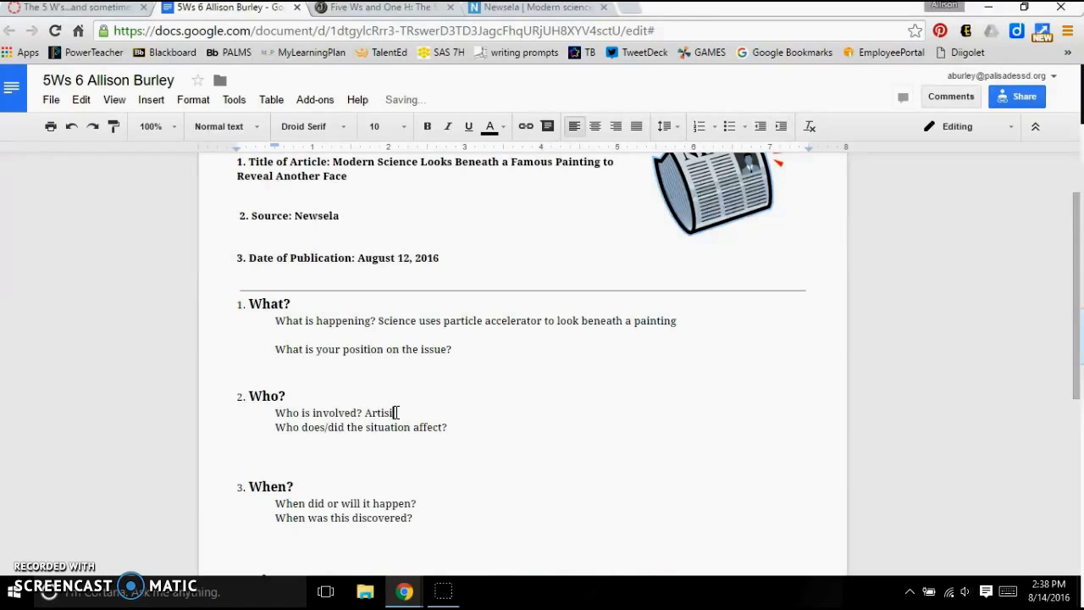
text(t Scin)
text(ientist)
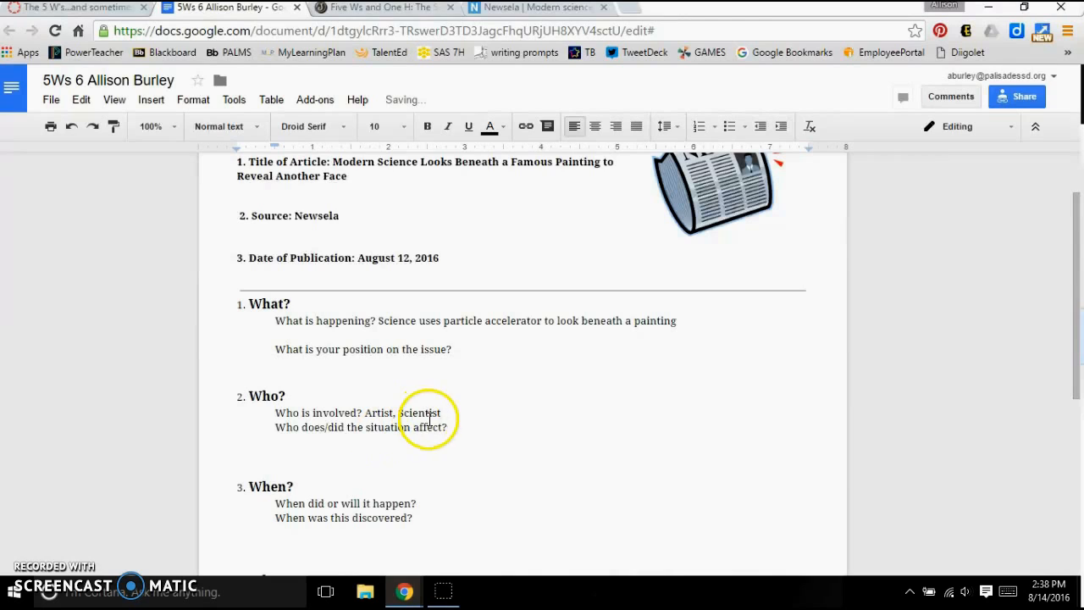
- Answer "Who does/did the situation affect?" with "Art historians, art patrons"
click(457, 432)
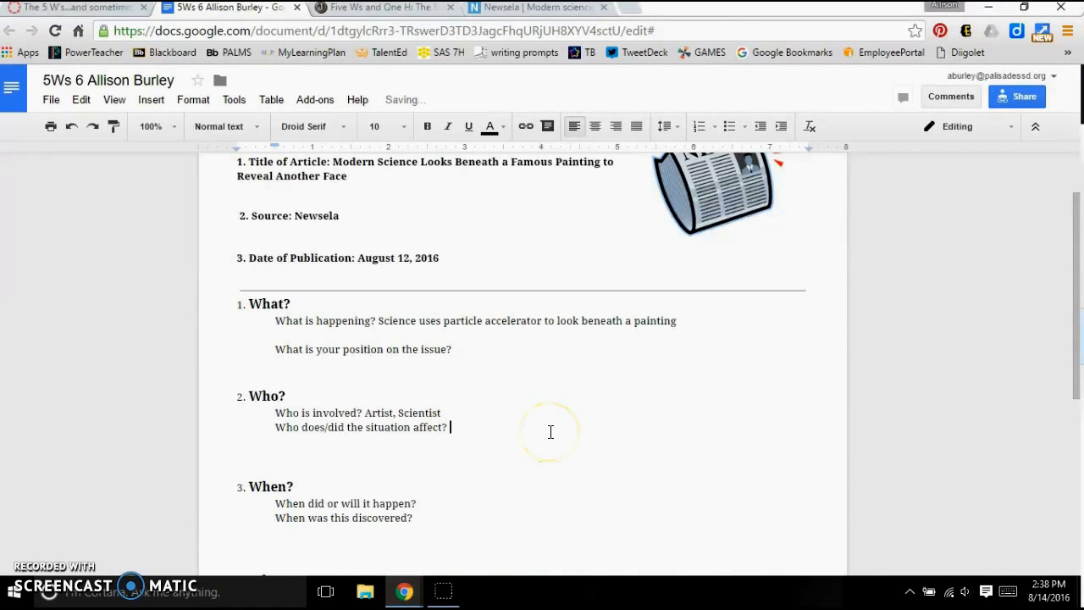
text(Art historians, art )
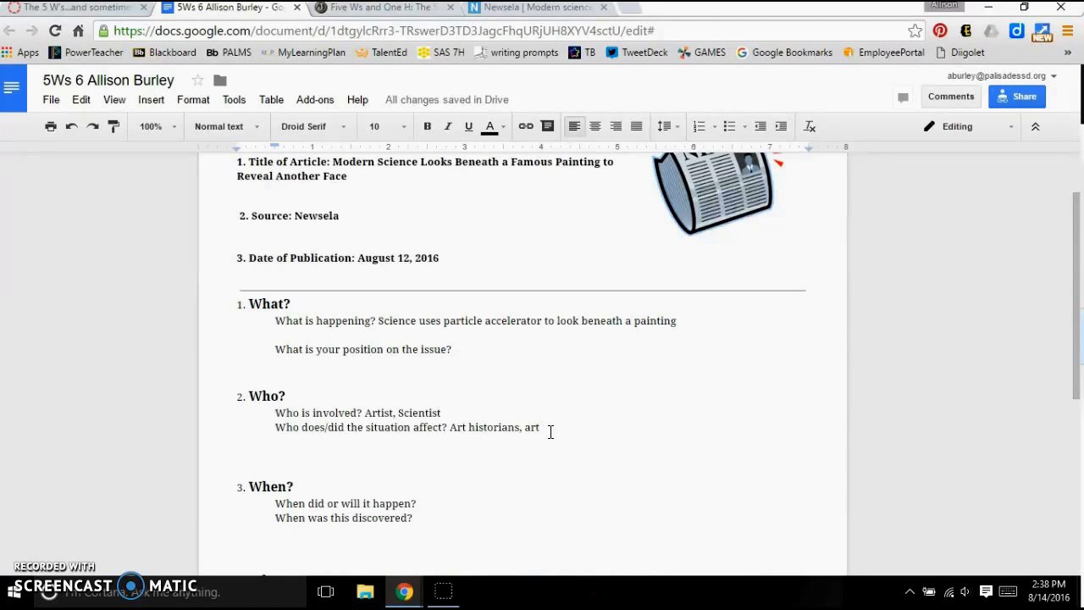
text(patrons)
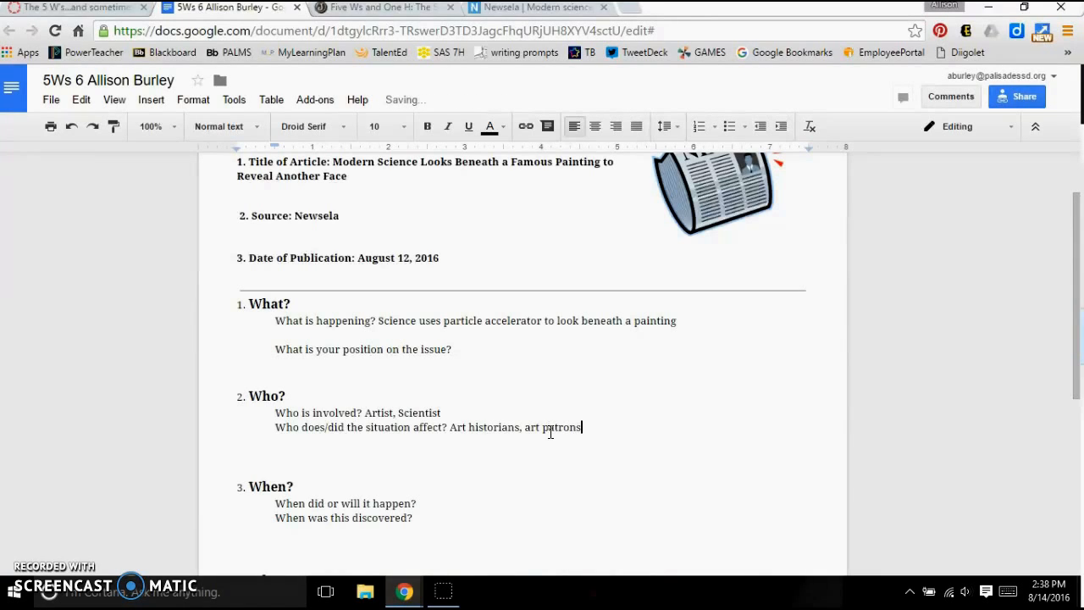
- Search the Newsela article for details about when the events surrounding the painting took place
scroll(534, 407, down, 2)
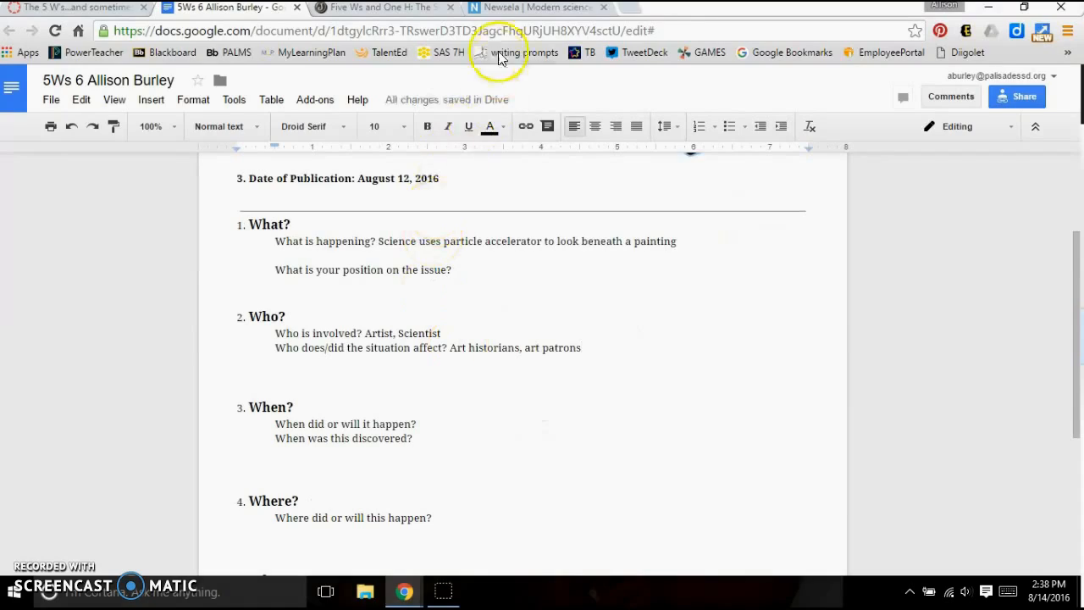
click(496, 8)
scroll(519, 309, down, 4)
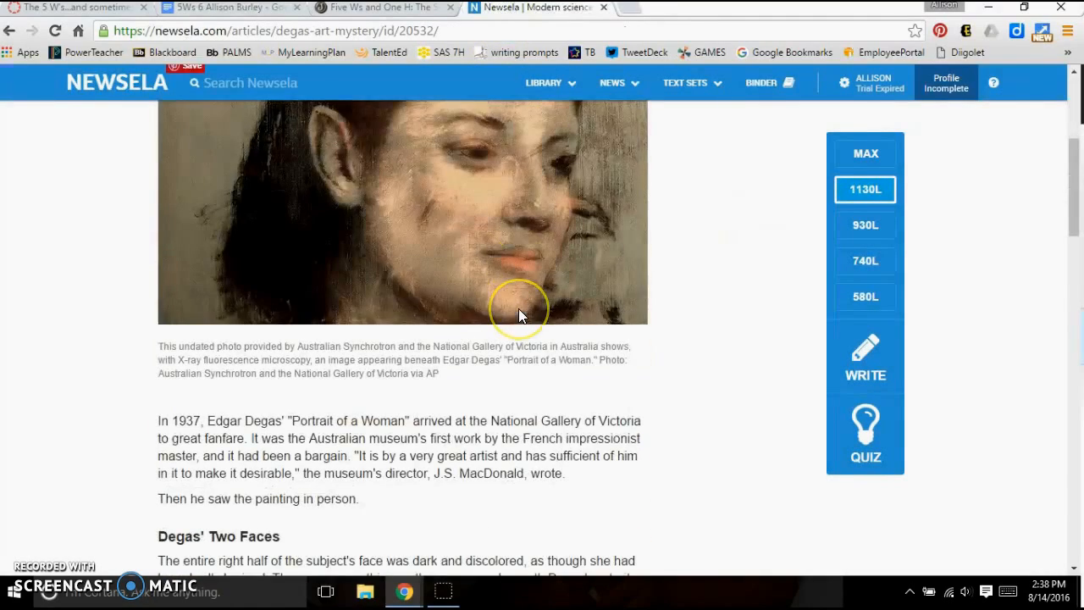
scroll(519, 308, down, 2)
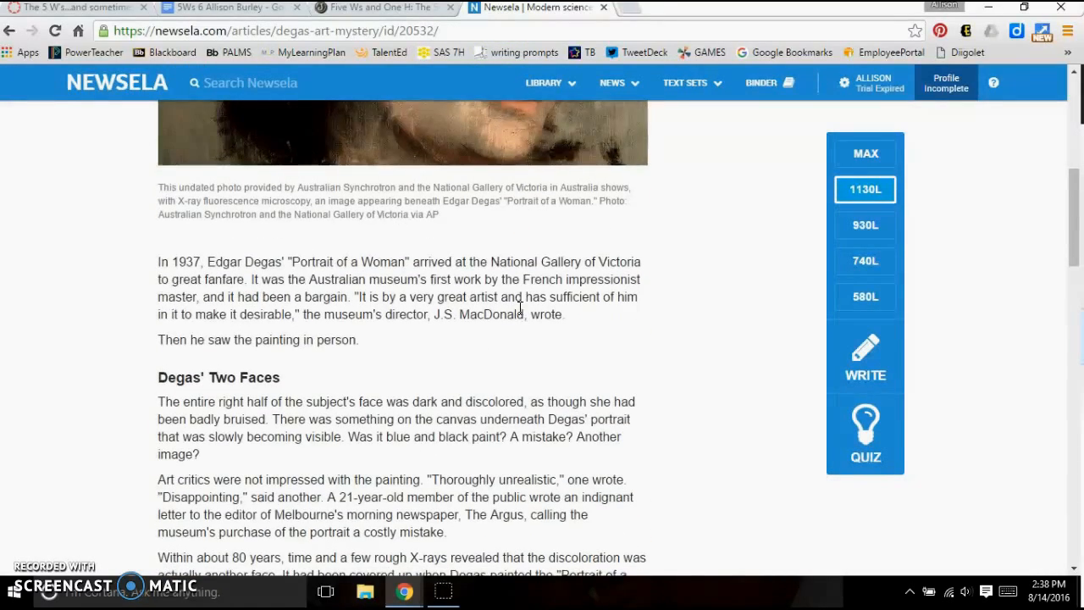
scroll(519, 308, down, 5)
scroll(523, 312, down, 4)
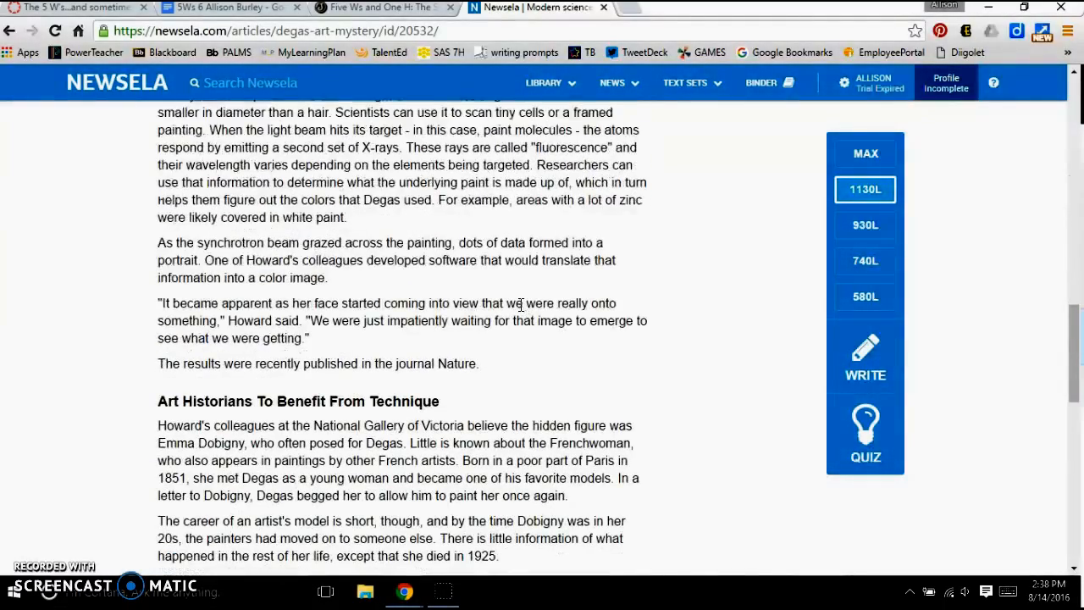
scroll(522, 305, down, 4)
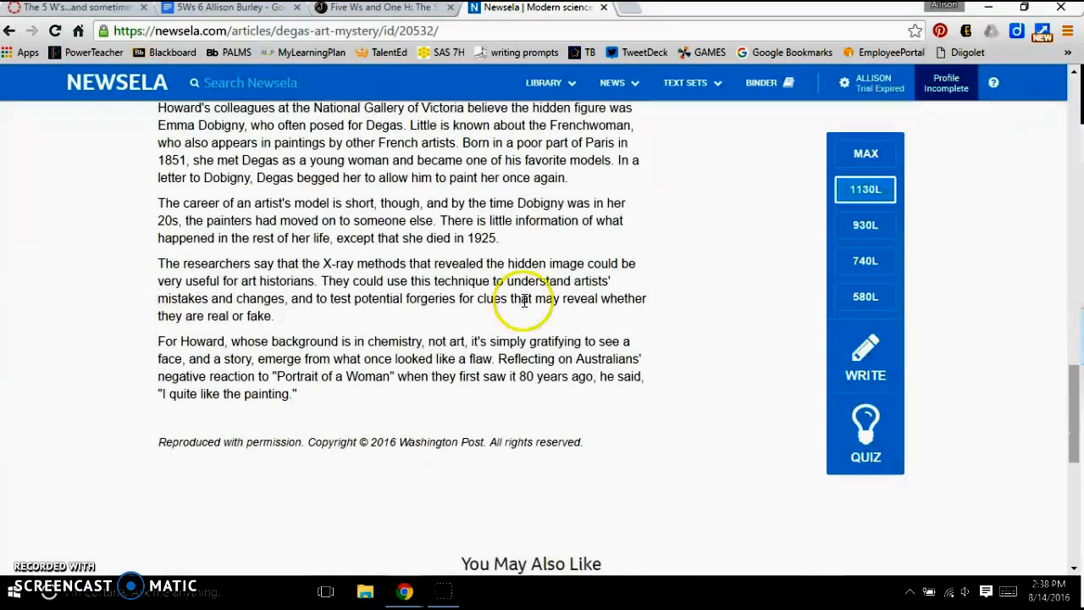
drag(520, 378, 593, 377)
scroll(462, 332, up, 6)
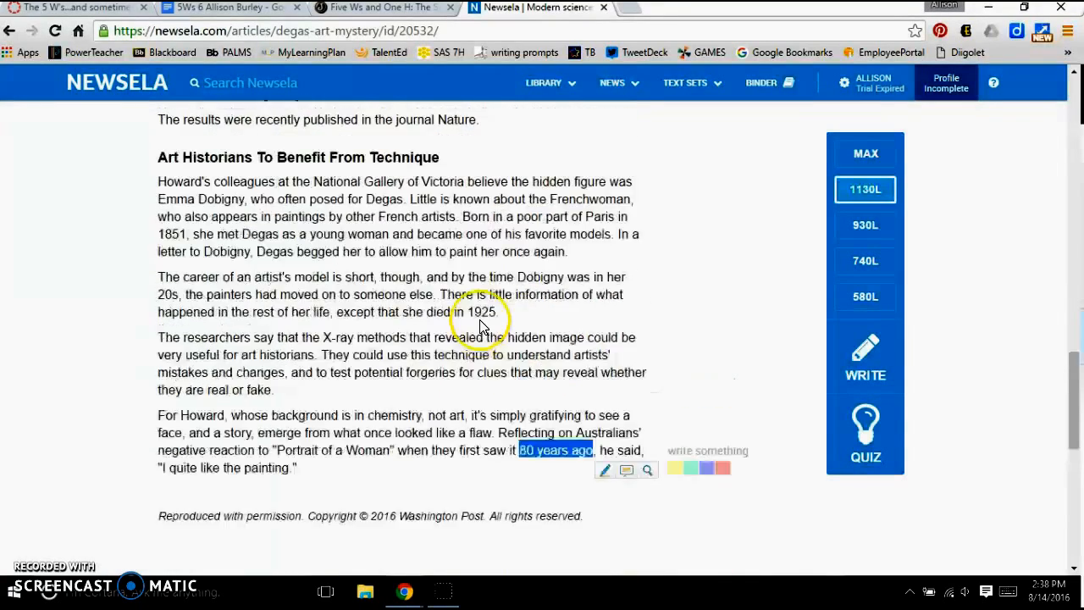
scroll(486, 343, up, 4)
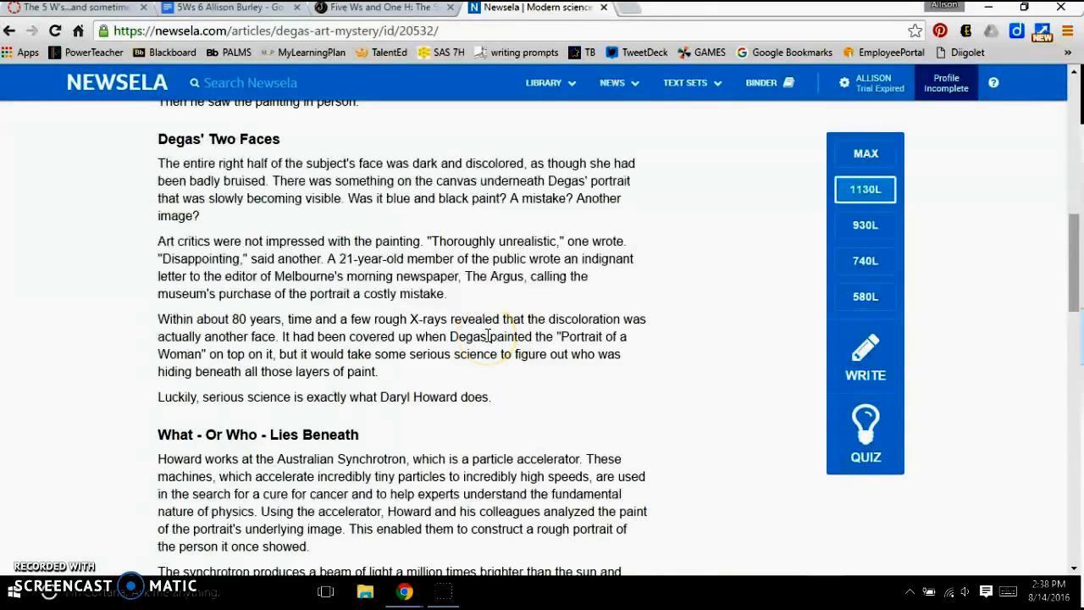
- Return to the guide and answer "When did or will it happen?" with "Painting is 80 years old"
click(224, 10)
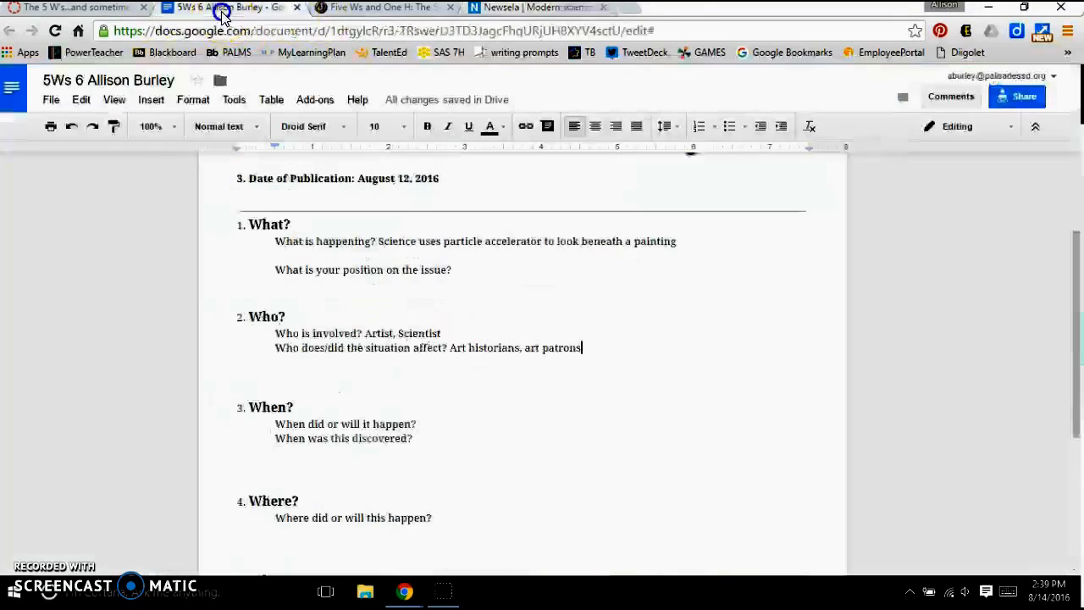
click(444, 425)
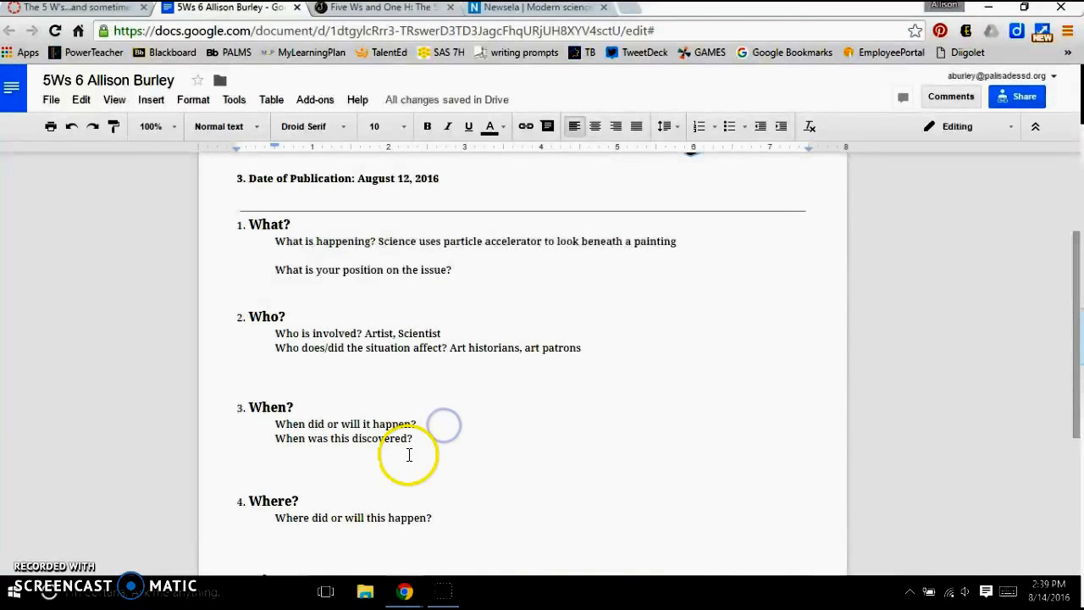
click(416, 438)
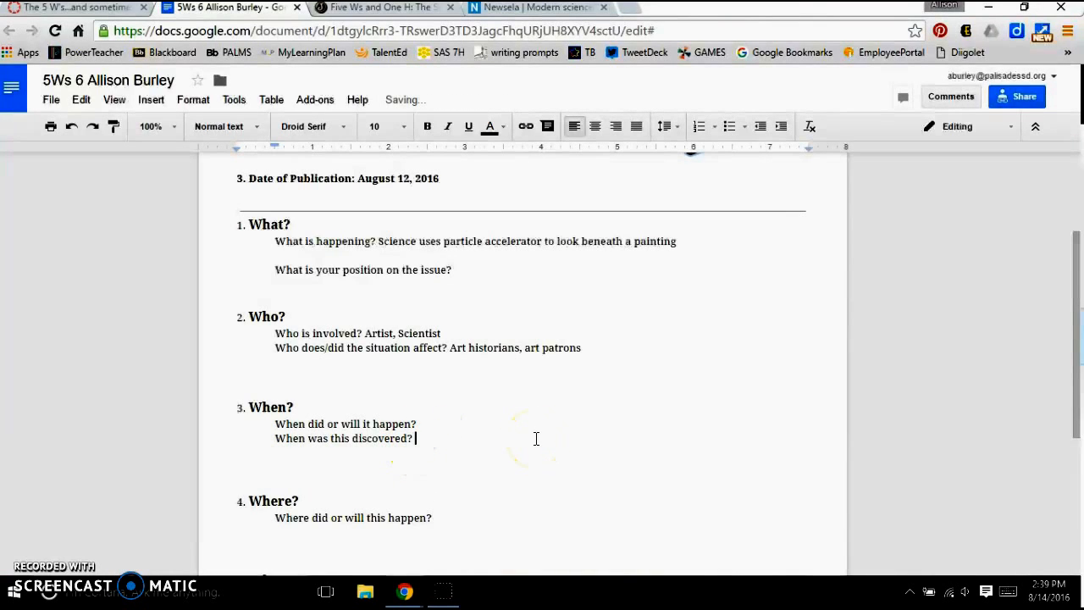
click(497, 424)
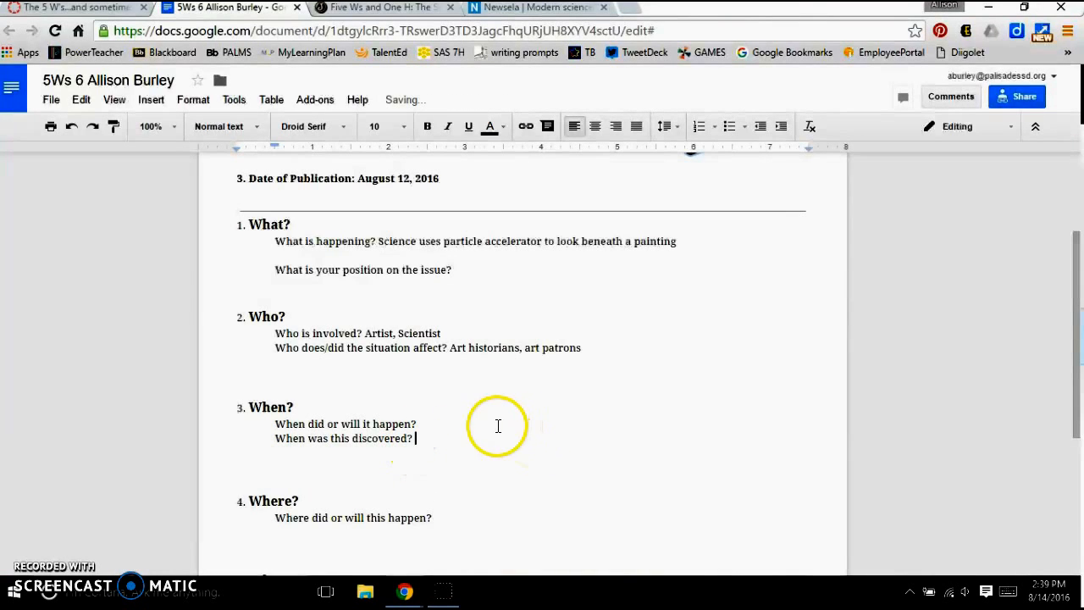
text(Painting)
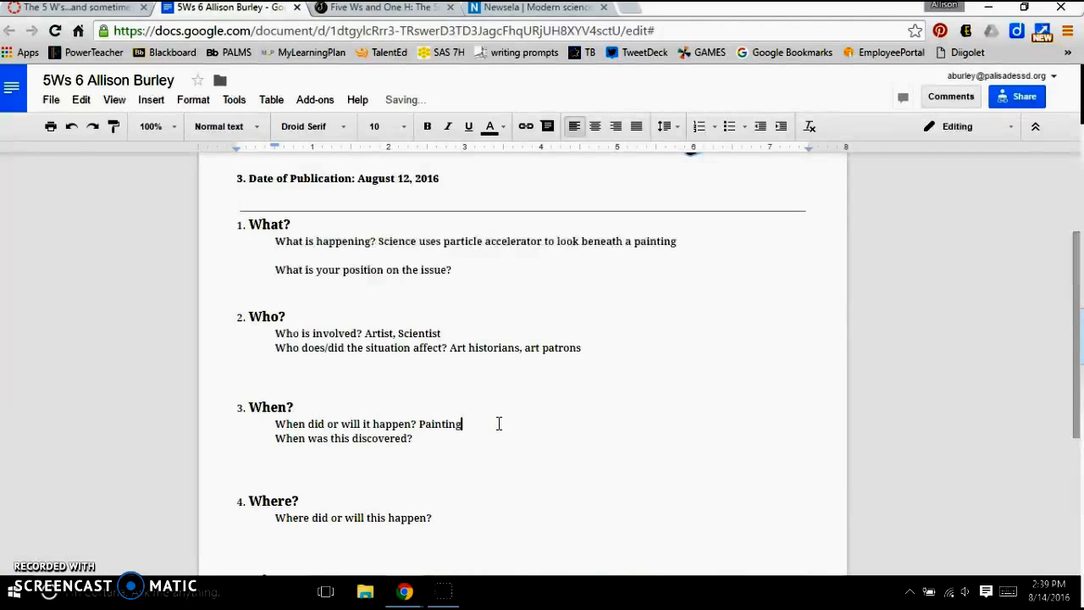
text( is 80s )
text(years old)
- Review the remaining Where, Why and How questions in the guide
scroll(499, 423, down, 2)
click(458, 352)
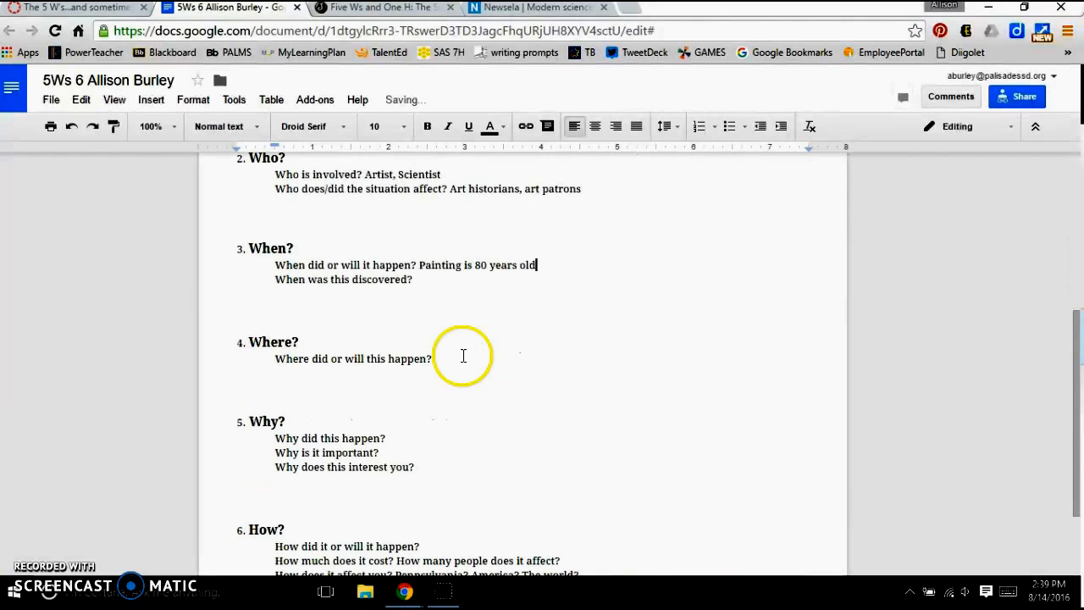
click(456, 355)
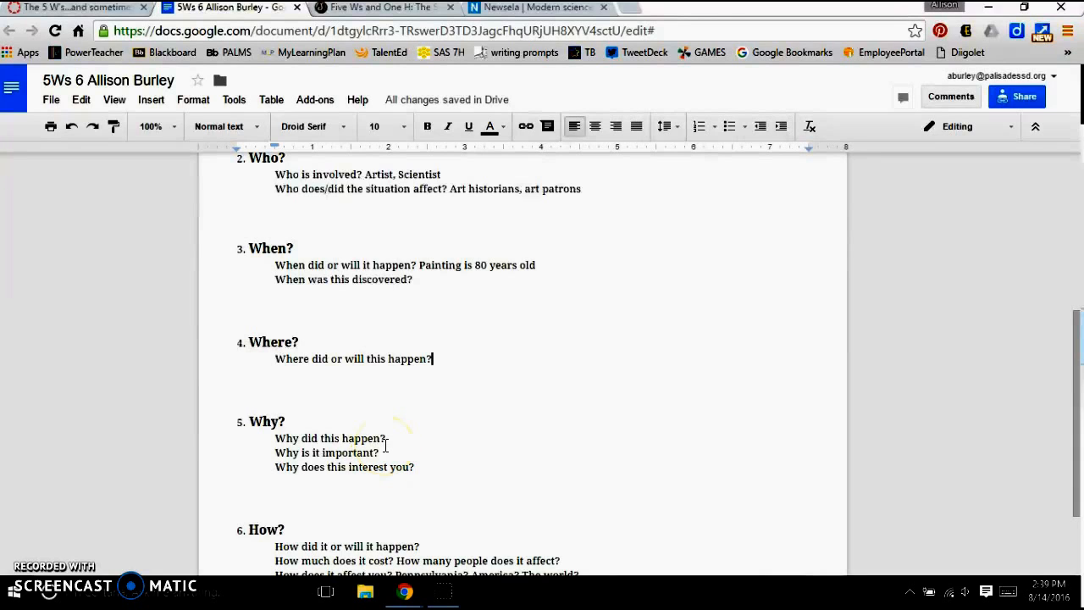
scroll(387, 445, down, 1)
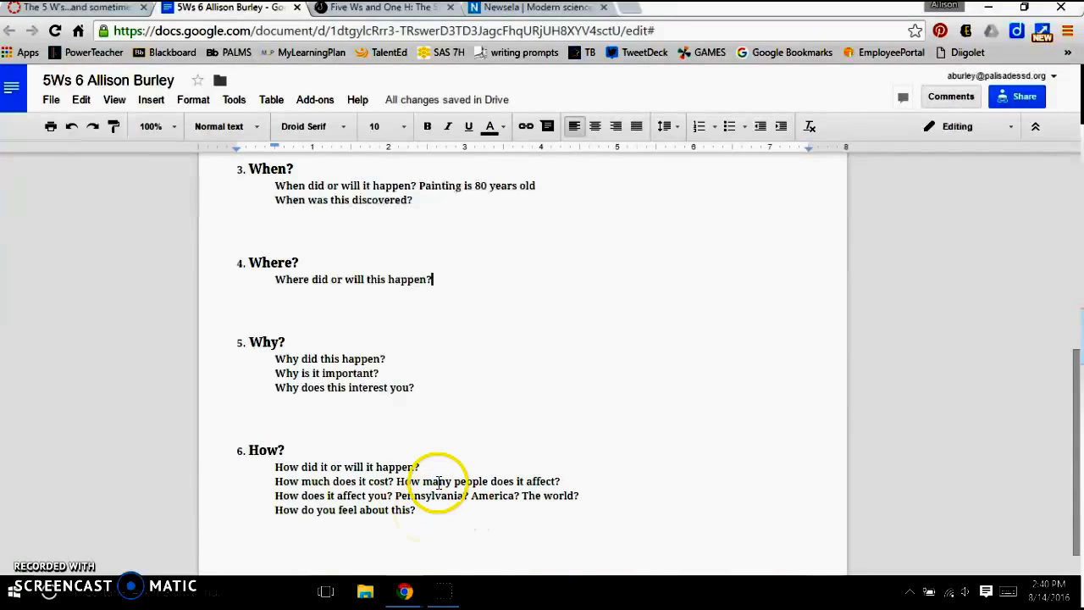
scroll(435, 466, up, 1)
scroll(441, 482, down, 1)
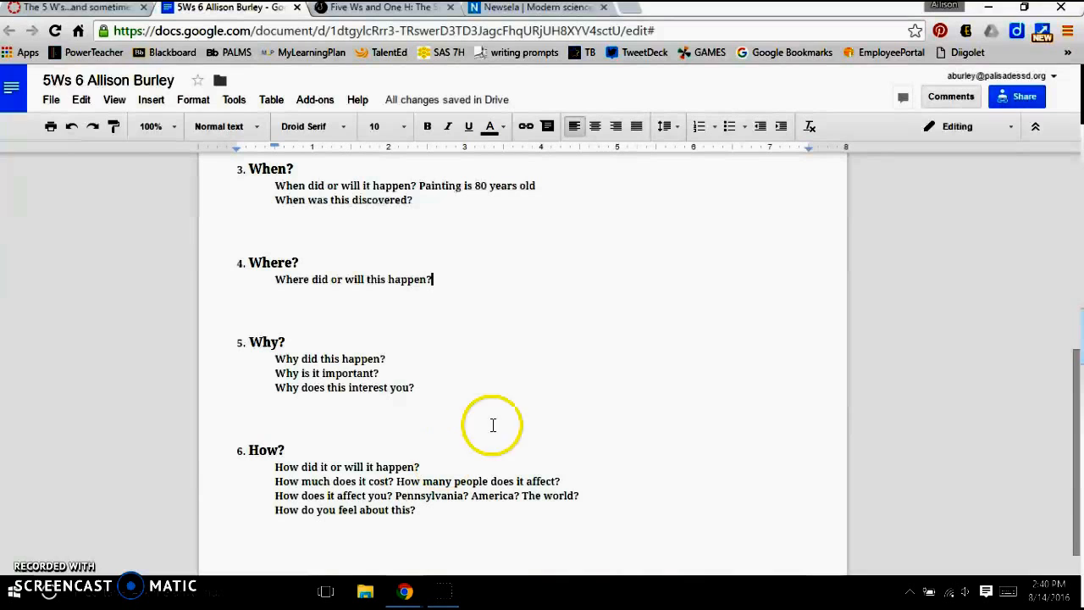
- Set the guide's link sharing so that anyone with the link can comment, and save the setting
click(1021, 98)
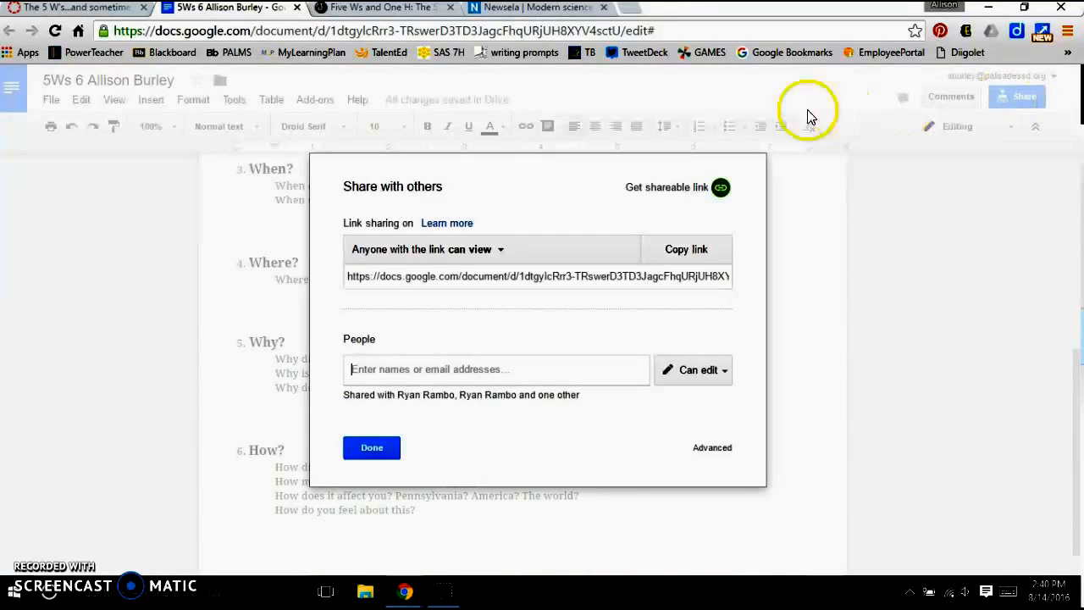
click(501, 251)
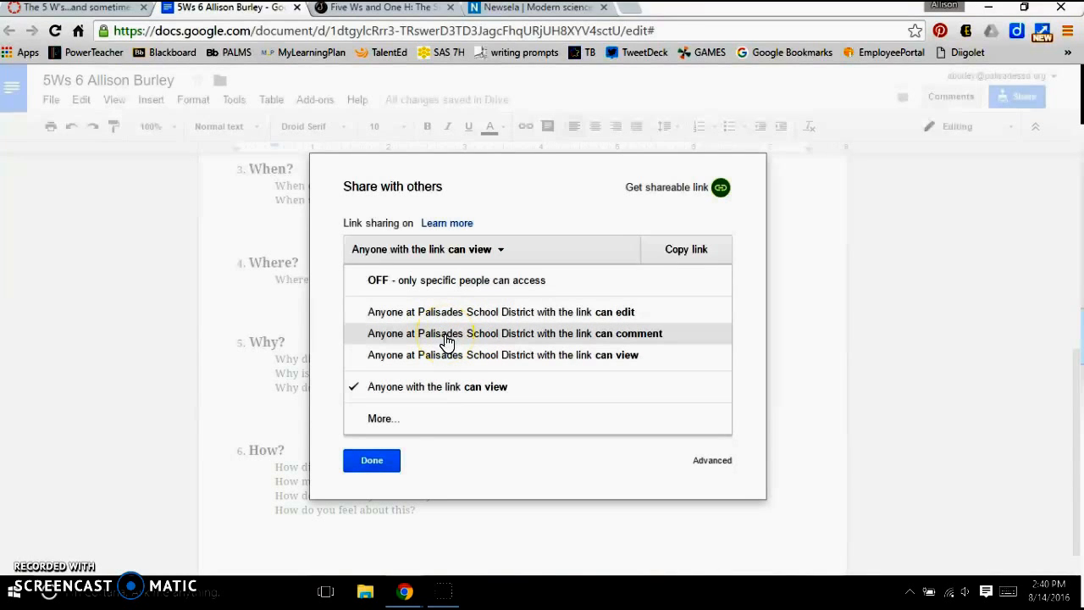
click(380, 416)
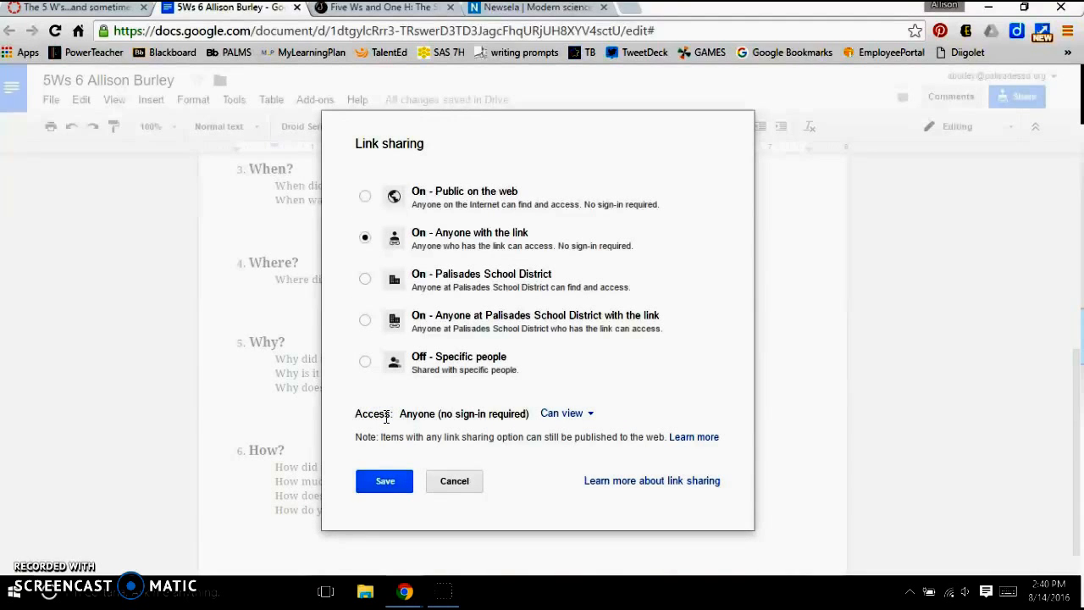
click(593, 415)
click(575, 460)
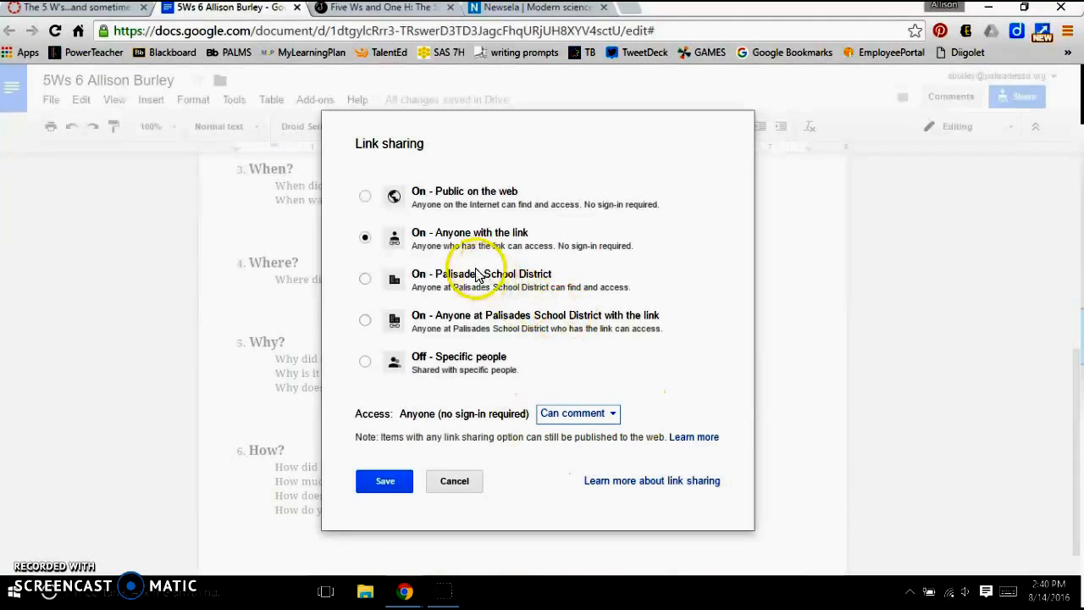
click(401, 480)
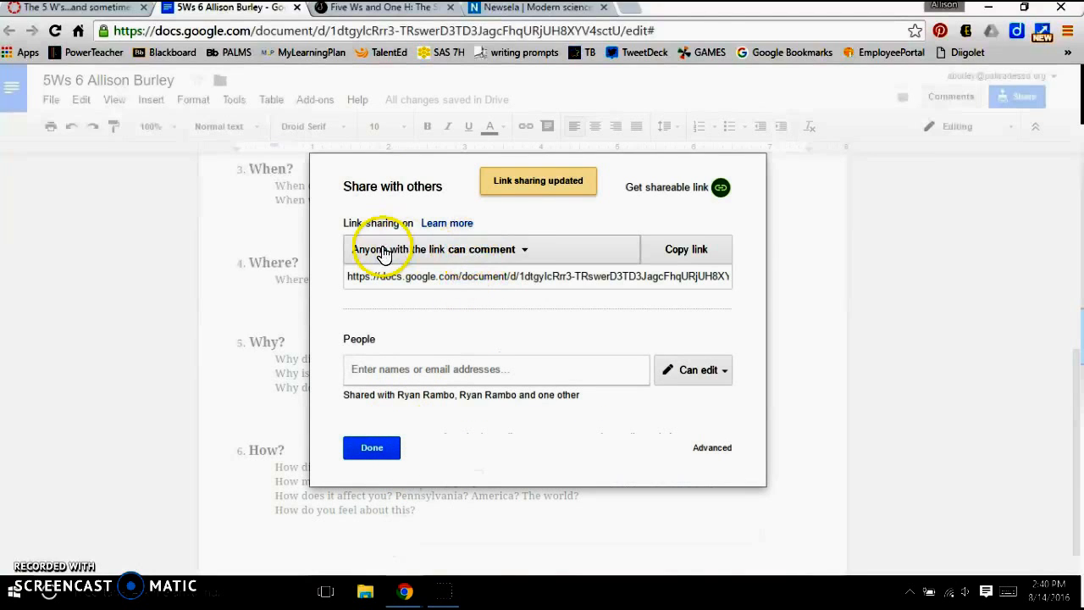
- Copy the guide's shareable link to the clipboard and close the sharing settings
click(432, 284)
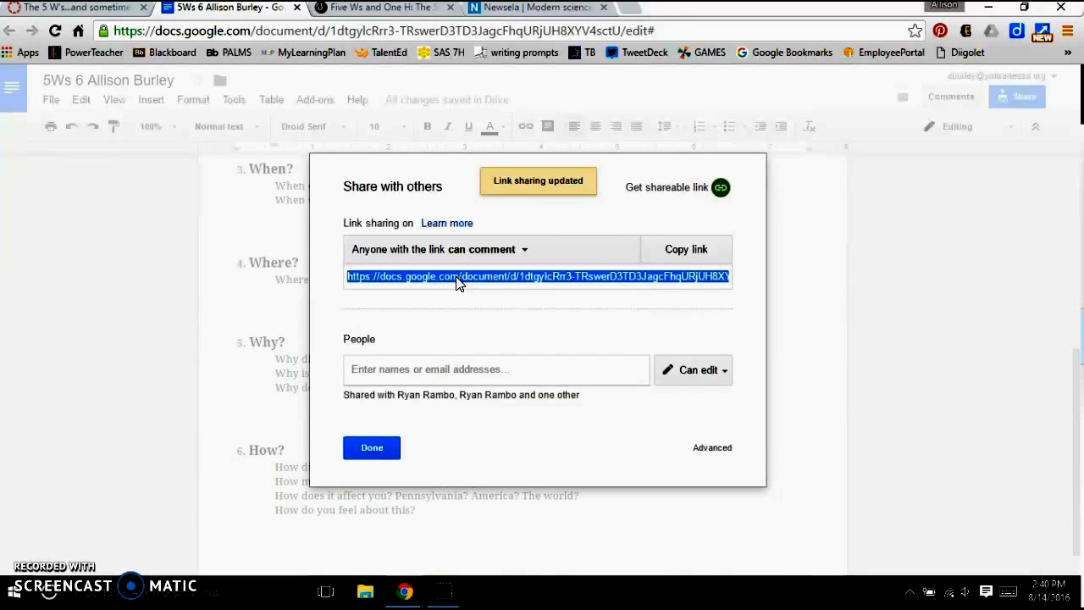
click(682, 250)
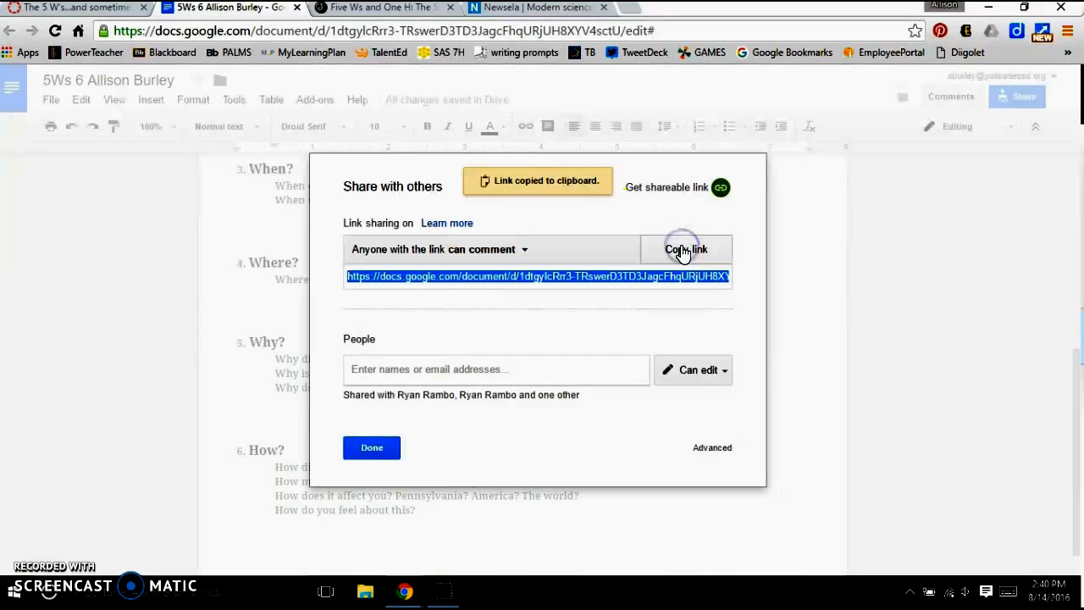
click(379, 448)
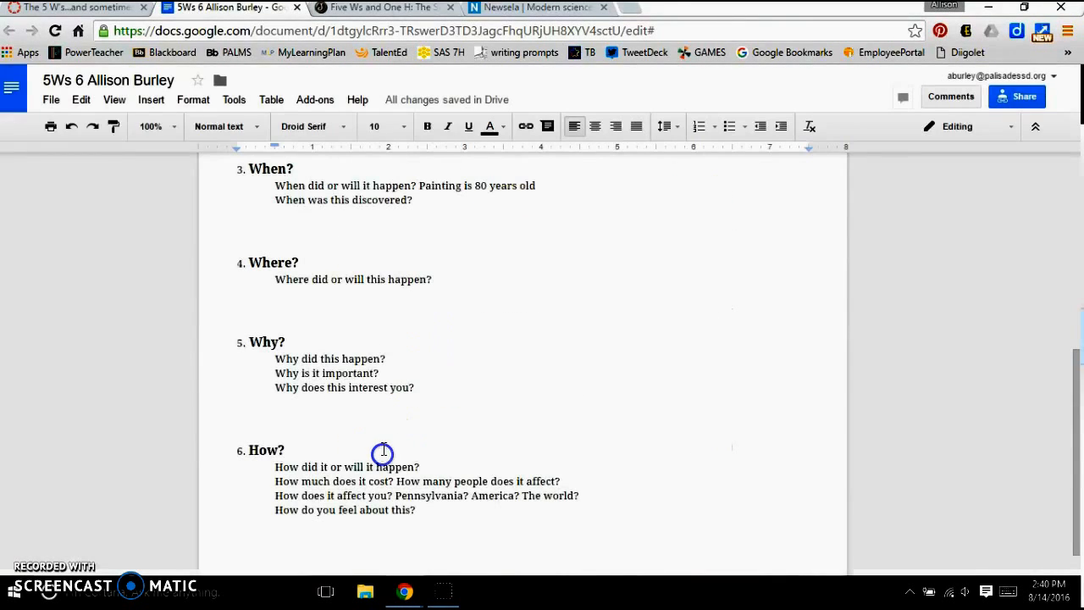
- Return to the Canvas assignment, start a submission and paste the copied document link as the website URL
click(74, 9)
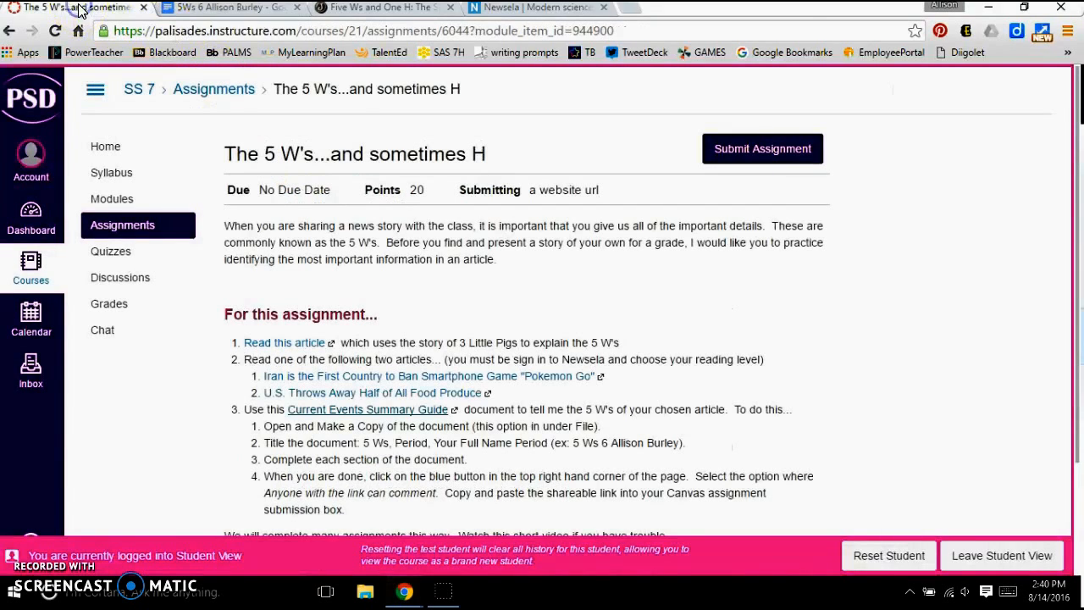
click(776, 160)
click(359, 315)
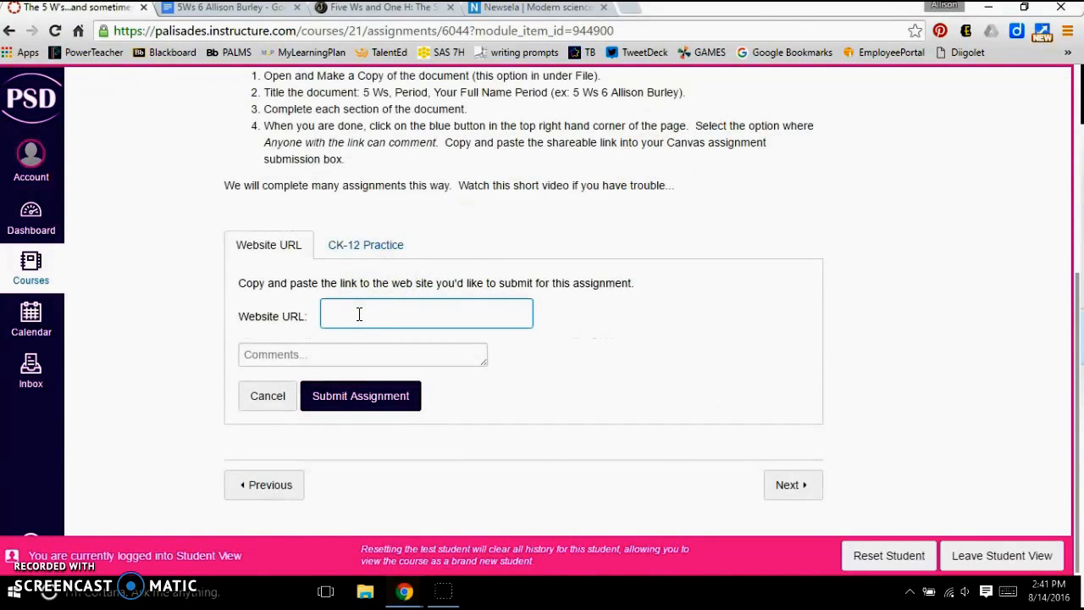
key(ctrl+v)
- Add the comment "I really enjoyed this article!" to the submission and submit the assignment
click(350, 357)
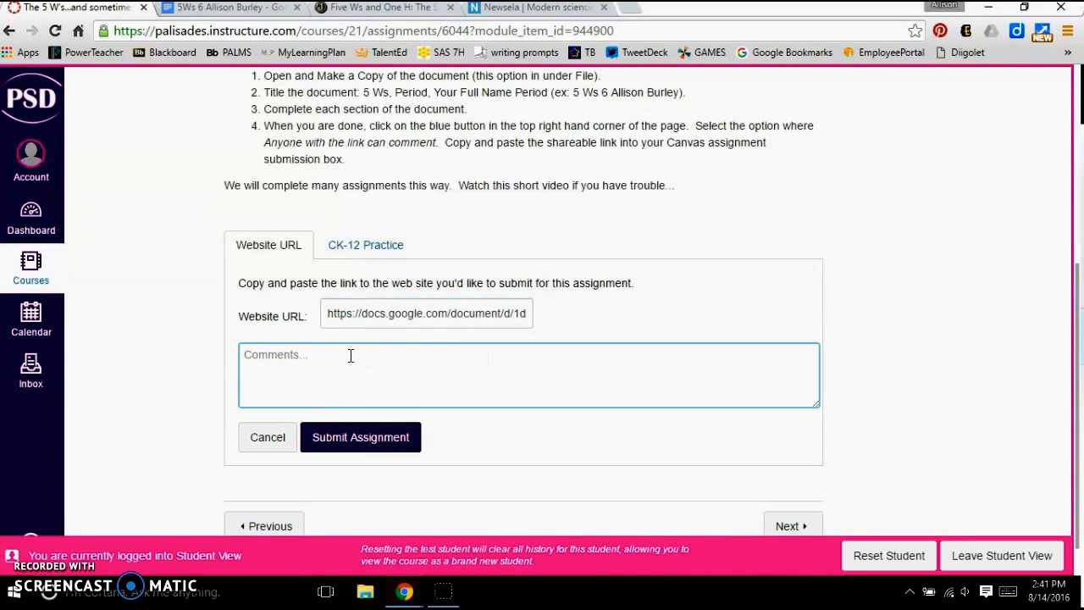
text(I really enjoed this article!)
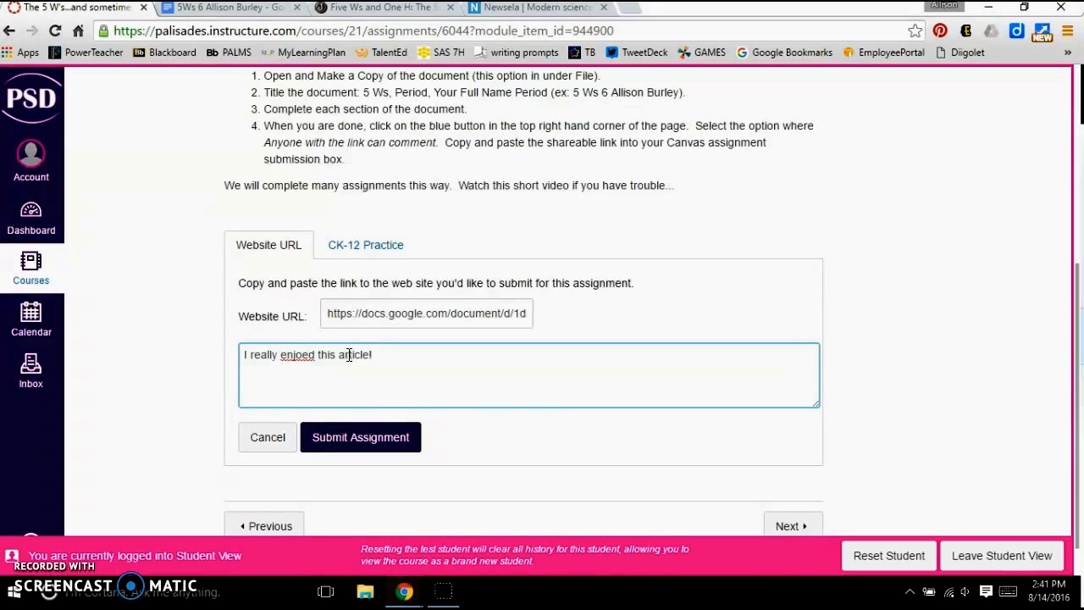
click(302, 355)
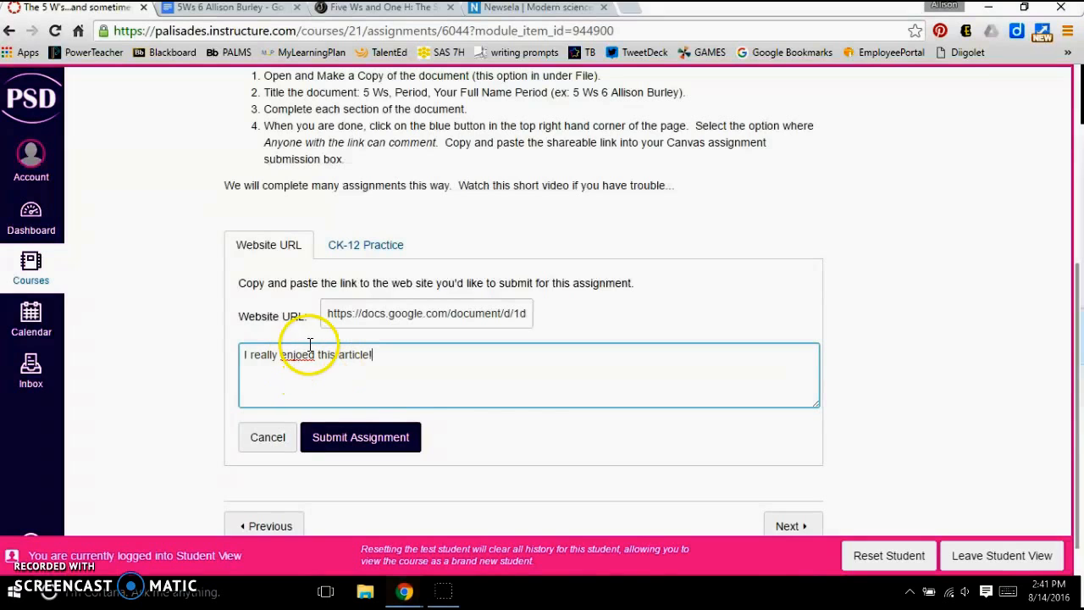
text(y)
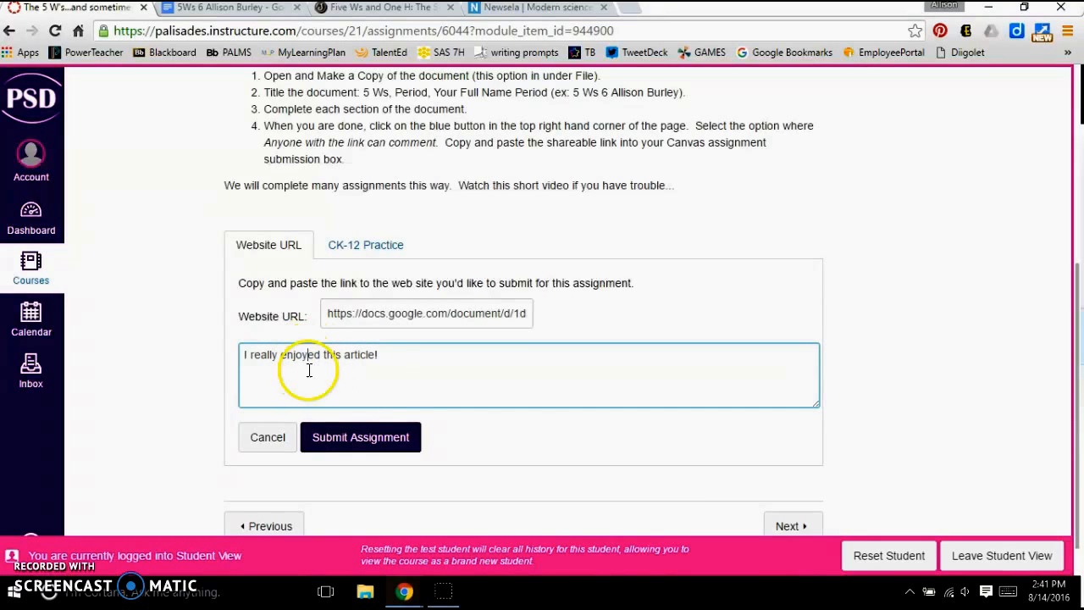
click(347, 441)
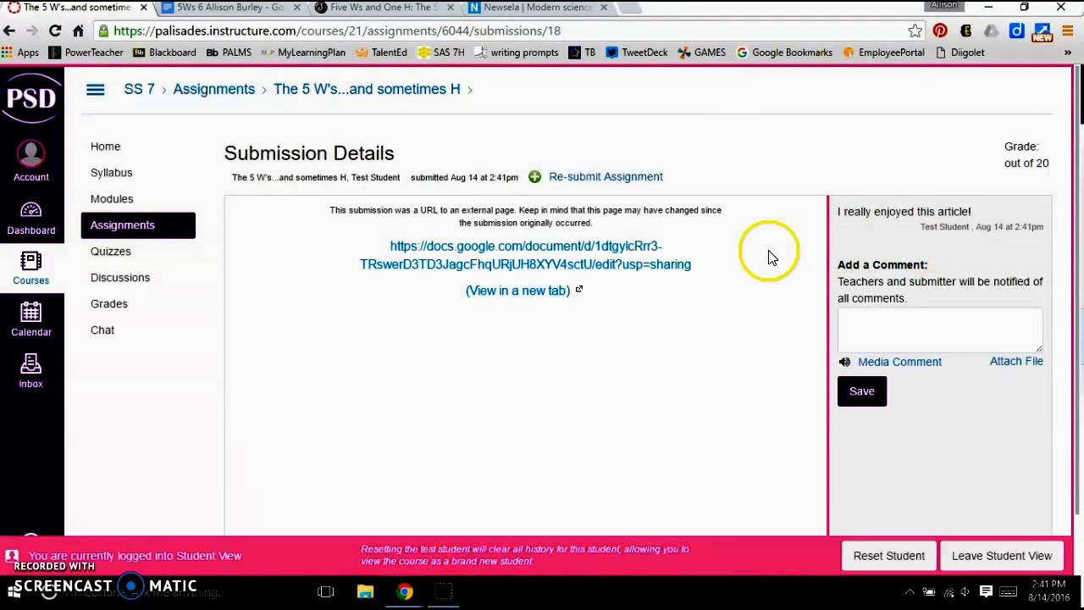
- Open the submitted document link within the submission details and look through the guide from beginning to end
click(527, 251)
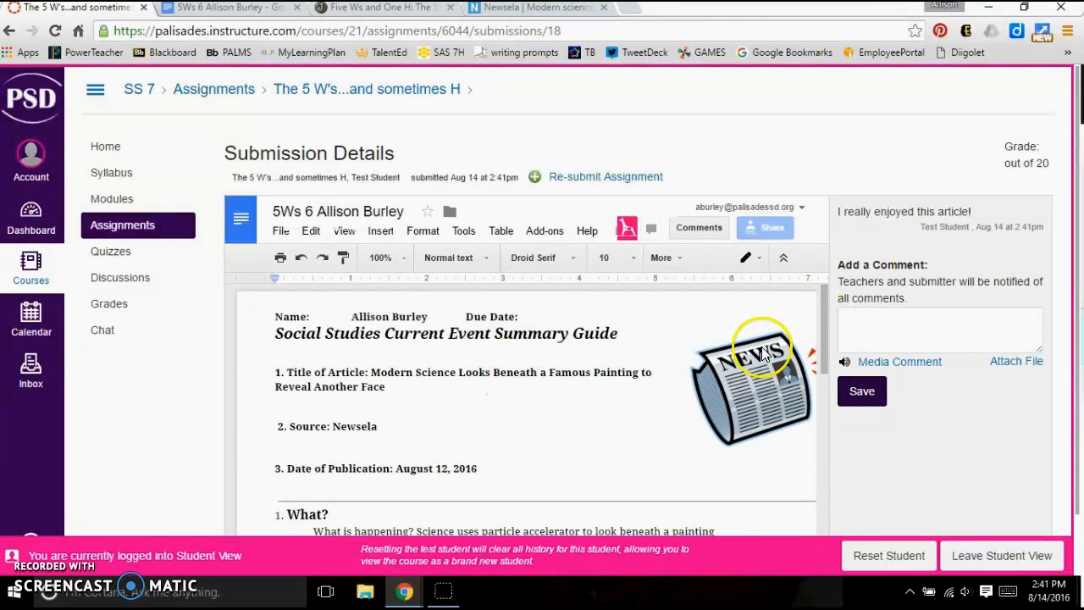
scroll(702, 329, down, 3)
scroll(702, 329, down, 5)
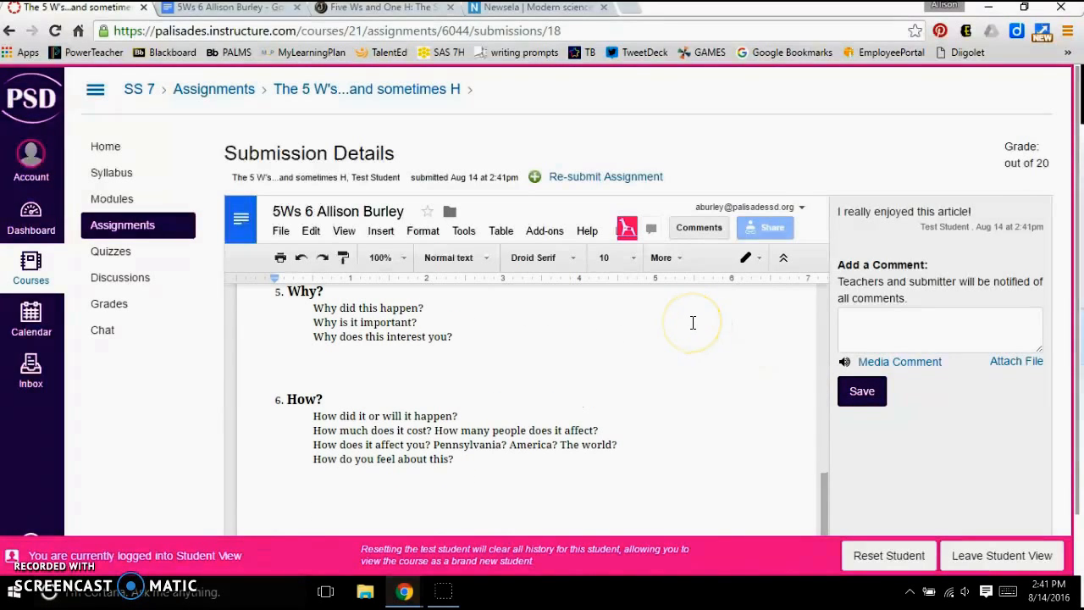
scroll(693, 319, up, 10)
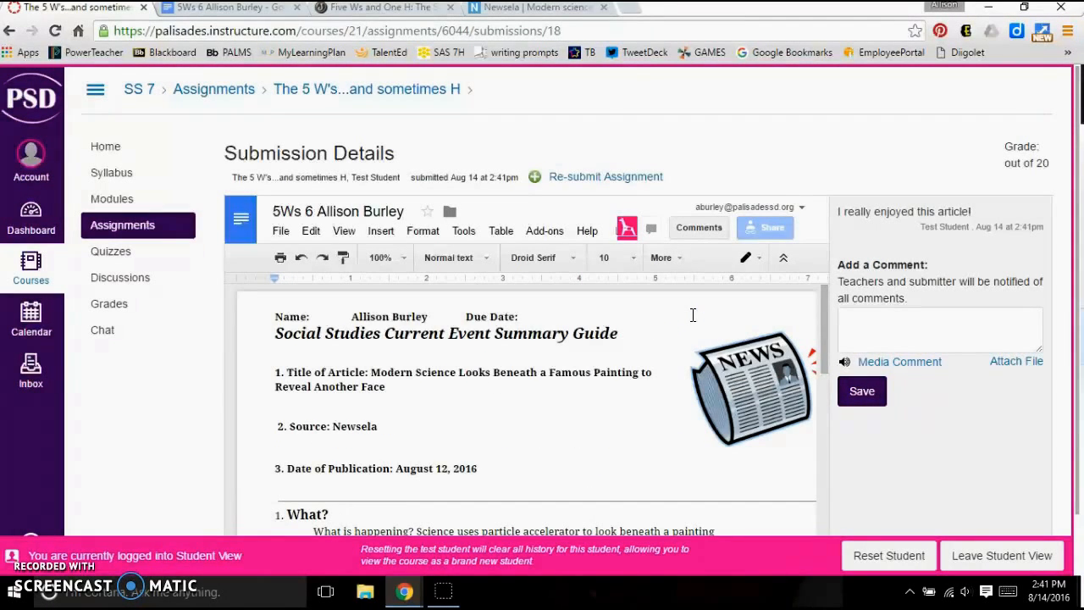